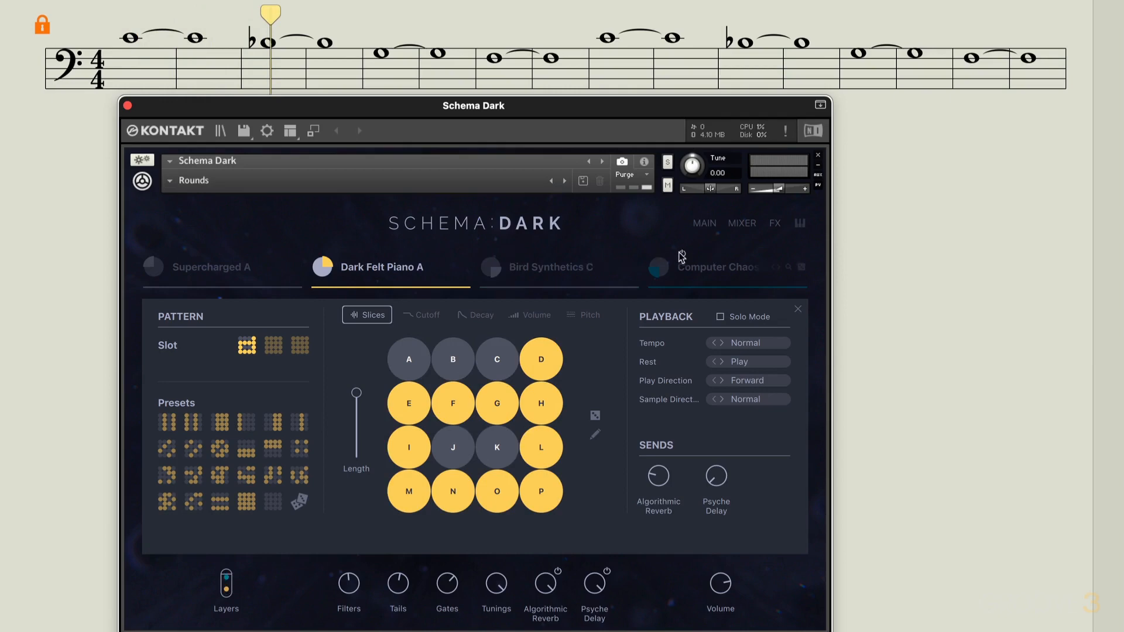
Load the Tail Cutter setting onto the Dark Felt Piano A layer and close its sound browser
left_click(375, 267)
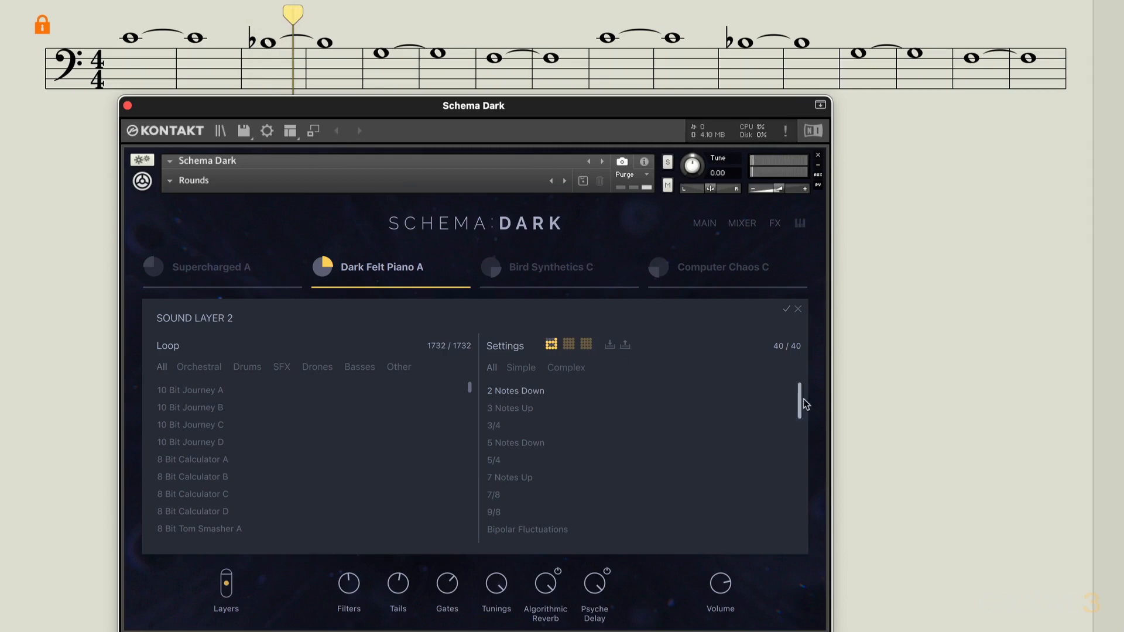
left_click_drag(798, 401, 792, 539)
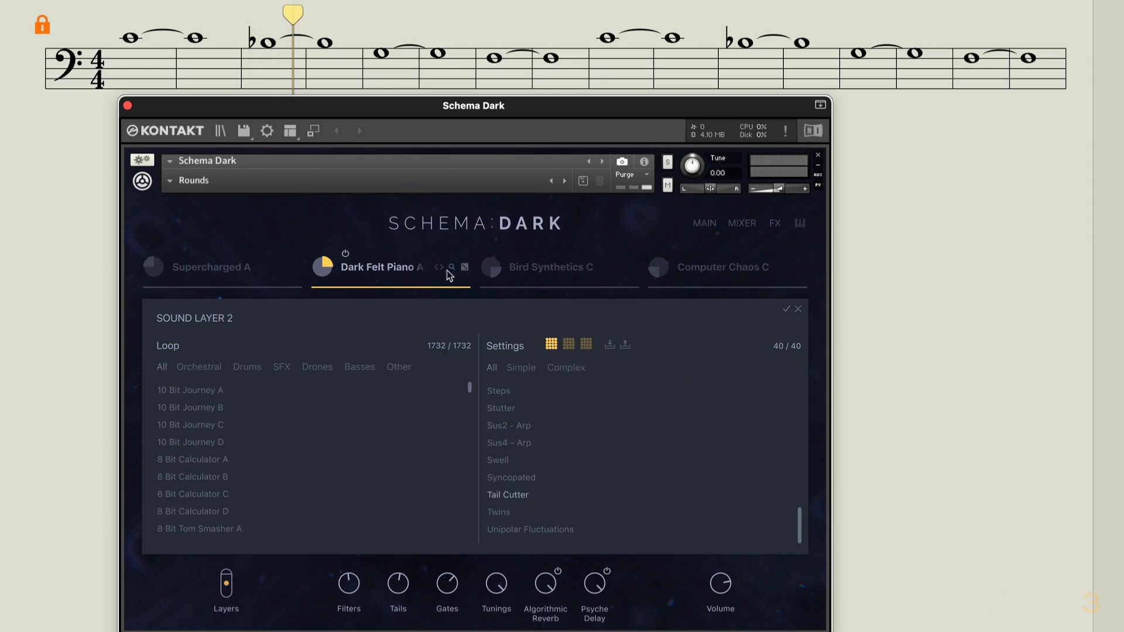
left_click(387, 265)
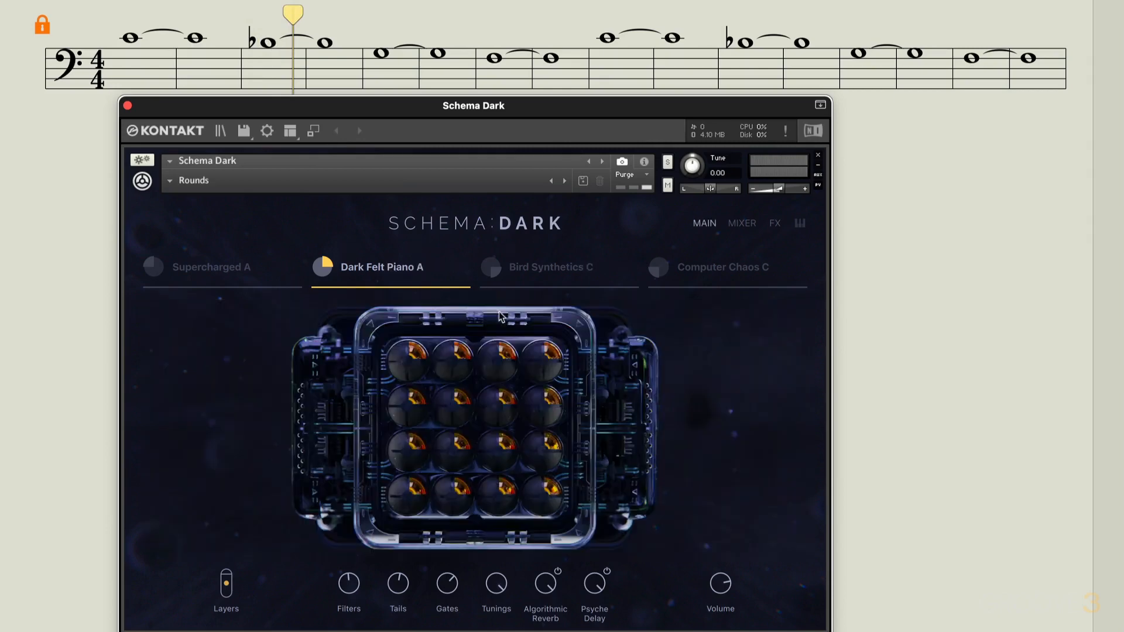
Show the per-step decay pattern of Dark Felt Piano A and sweep the Tails control up to 100 % and down to minimum
left_click(330, 267)
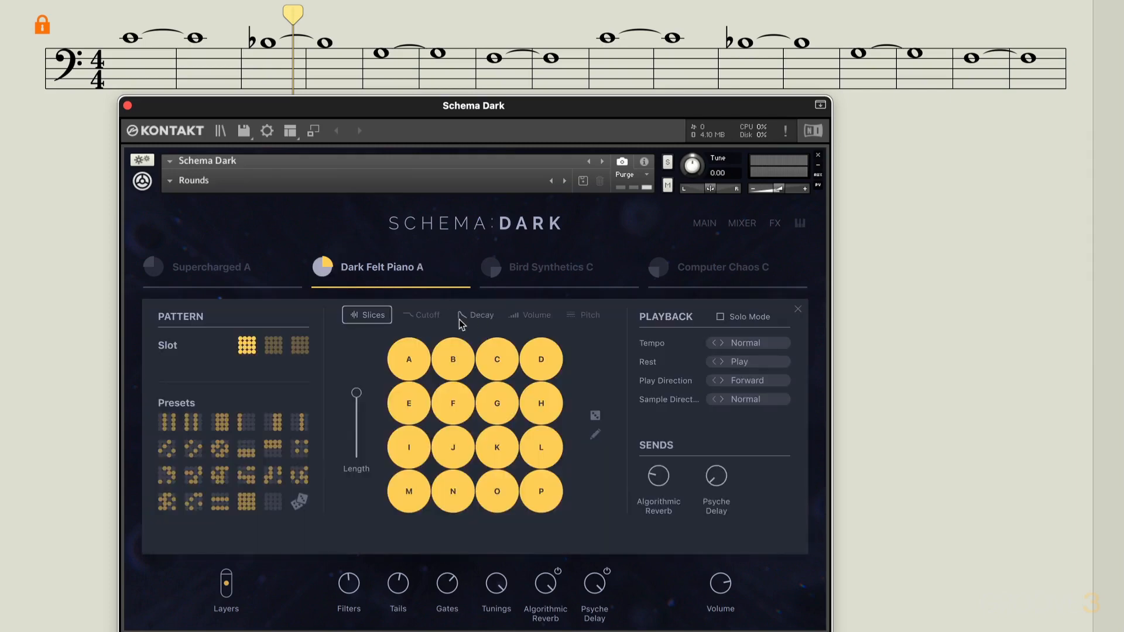
left_click(474, 316)
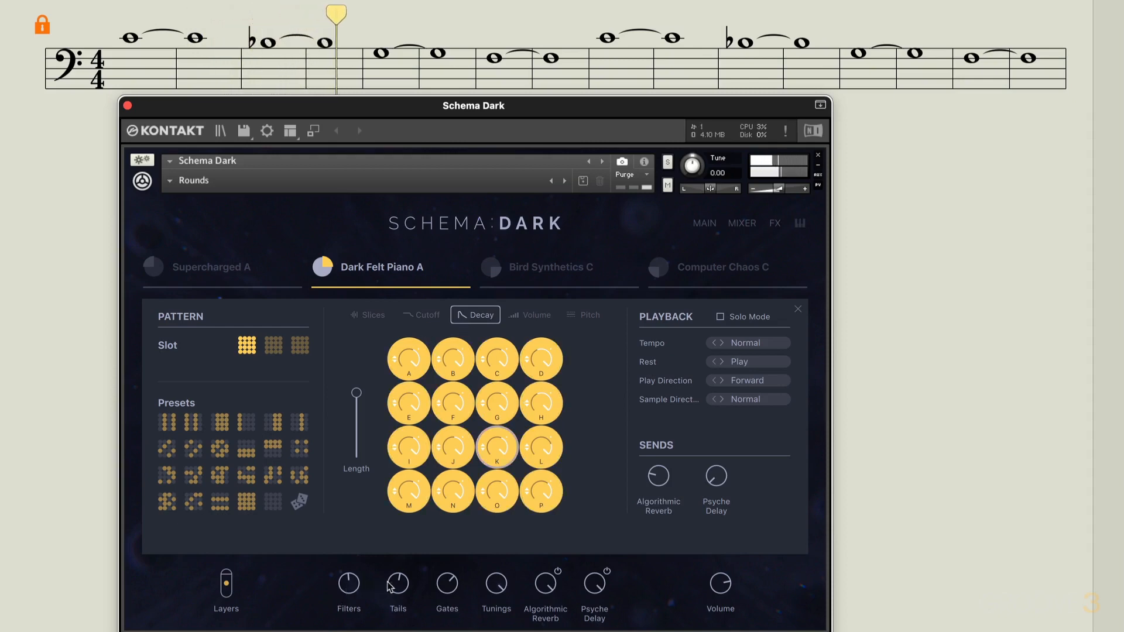
left_click_drag(391, 586, 422, 510)
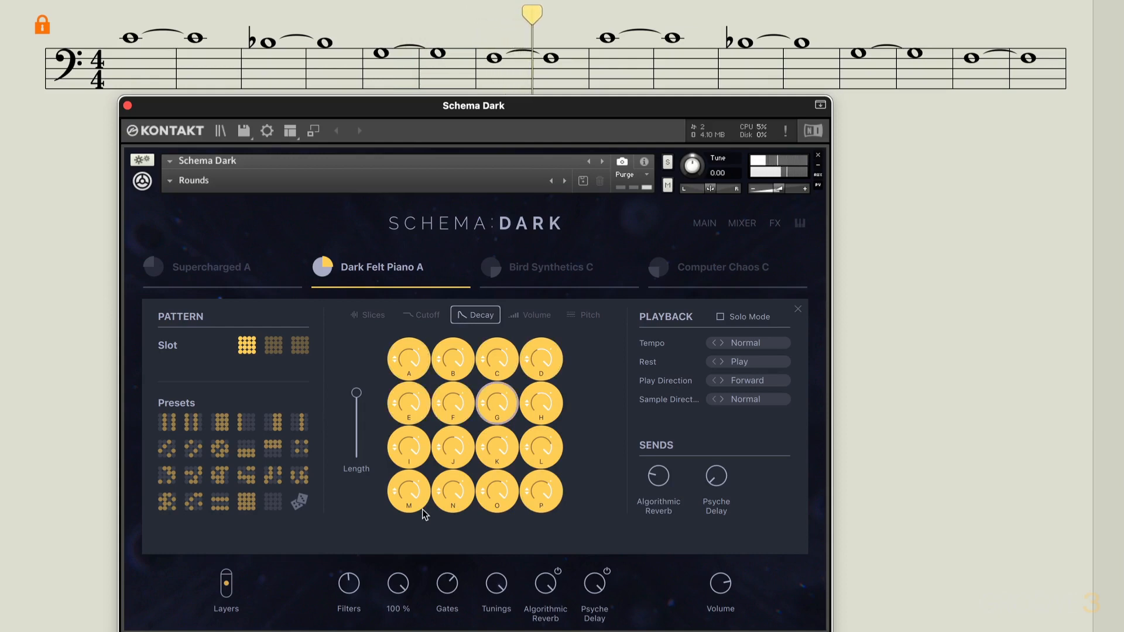
left_click_drag(422, 510, 389, 598)
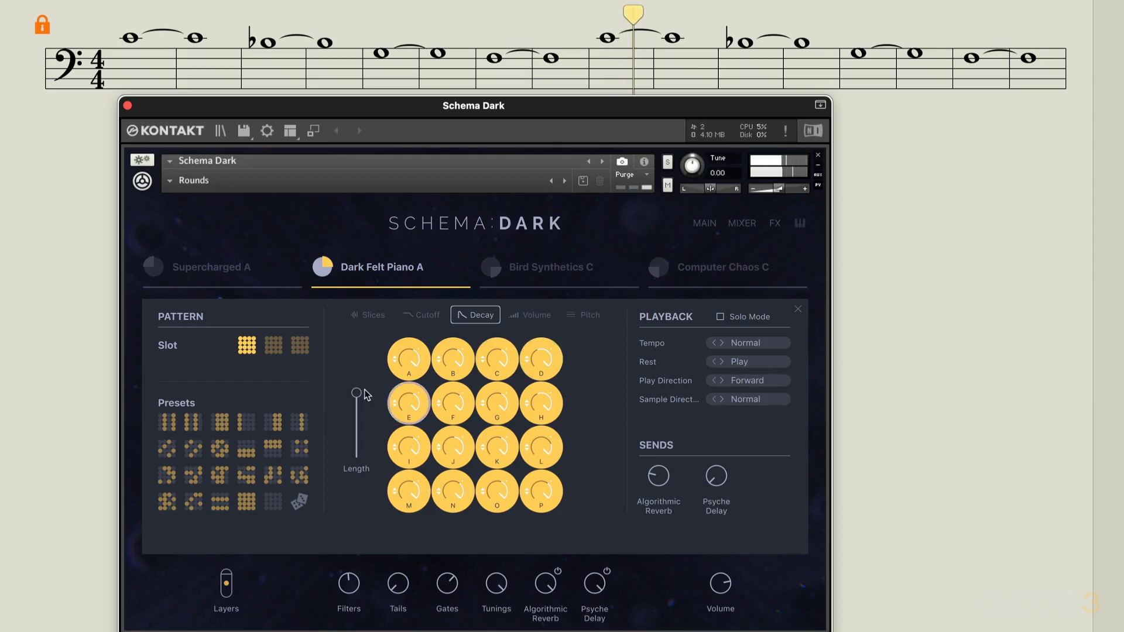
Shorten the Dark Felt Piano A pattern to eight steps and raise the Tails control to about 93 %
left_click_drag(357, 393, 354, 427)
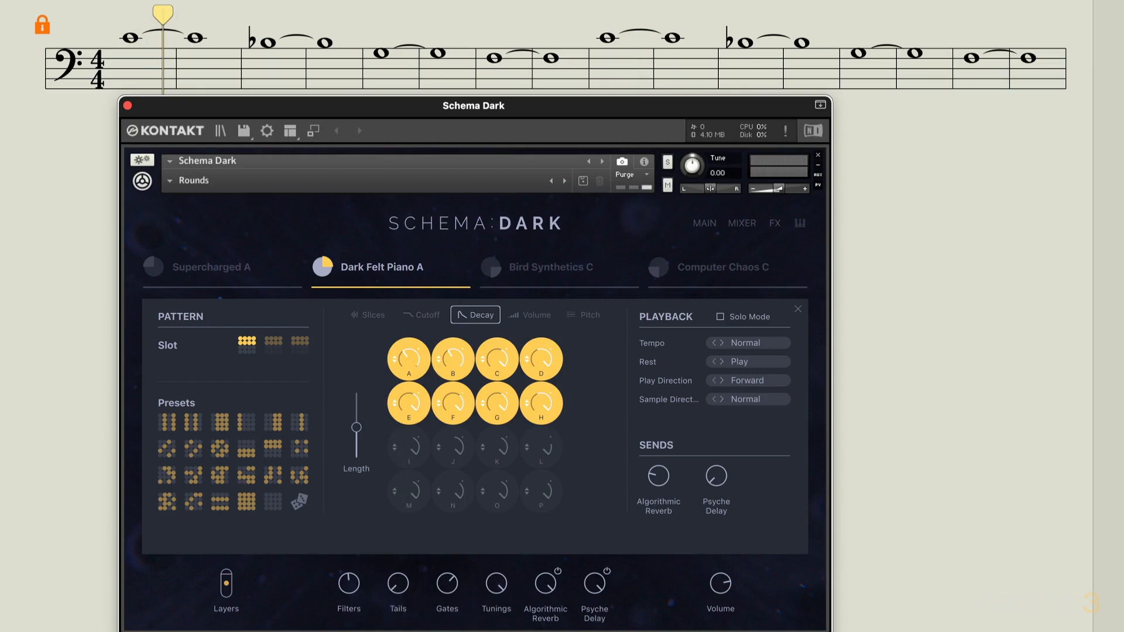
mouse_move(399, 587)
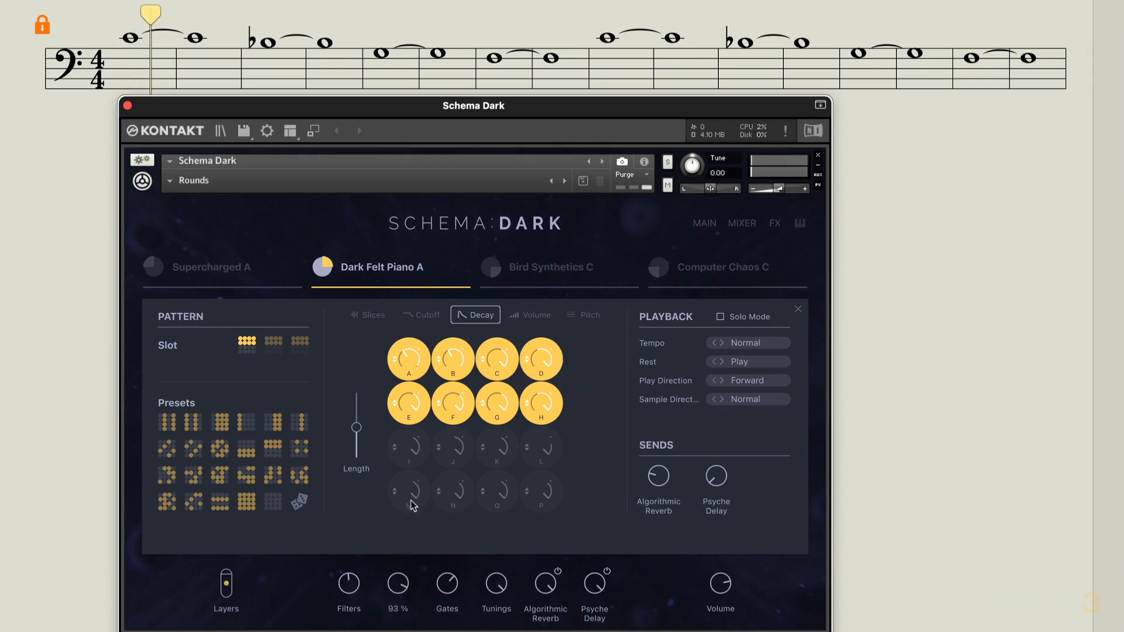
left_click_drag(411, 501, 411, 496)
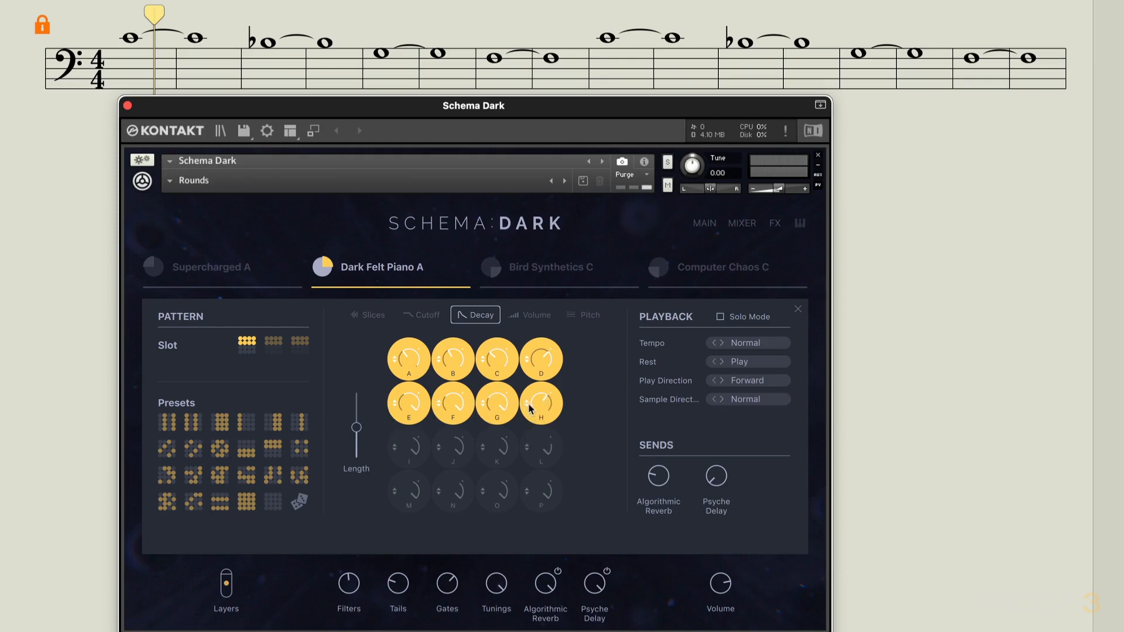
Play the score and sweep the Tails control to 0 %, up to 100 % and back down to minimum
key("space")
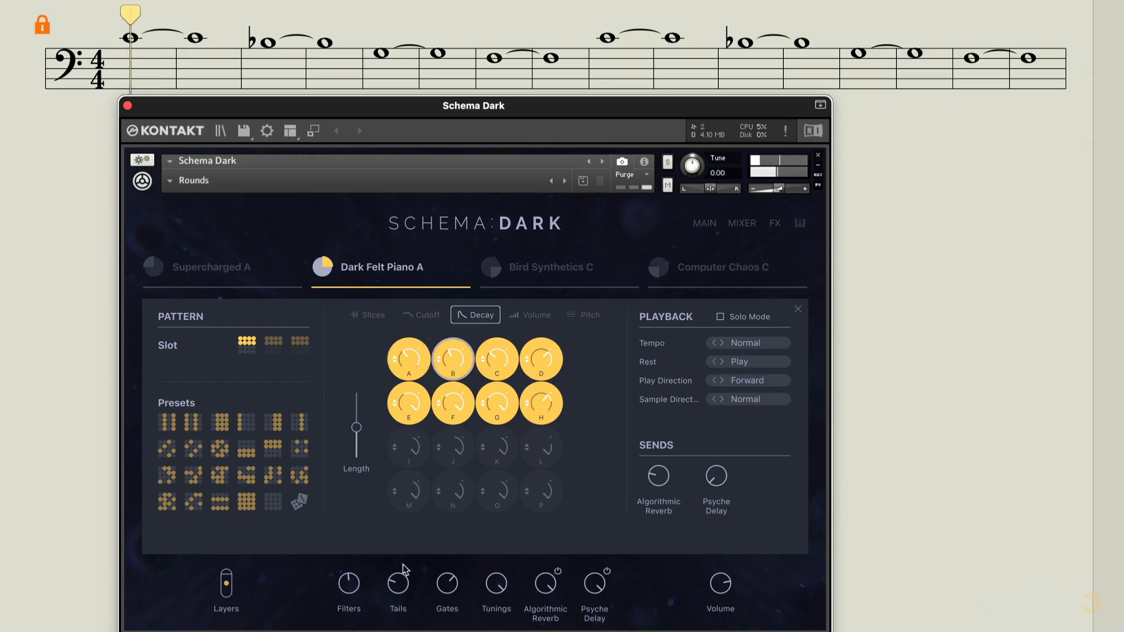
left_click_drag(396, 585, 391, 622)
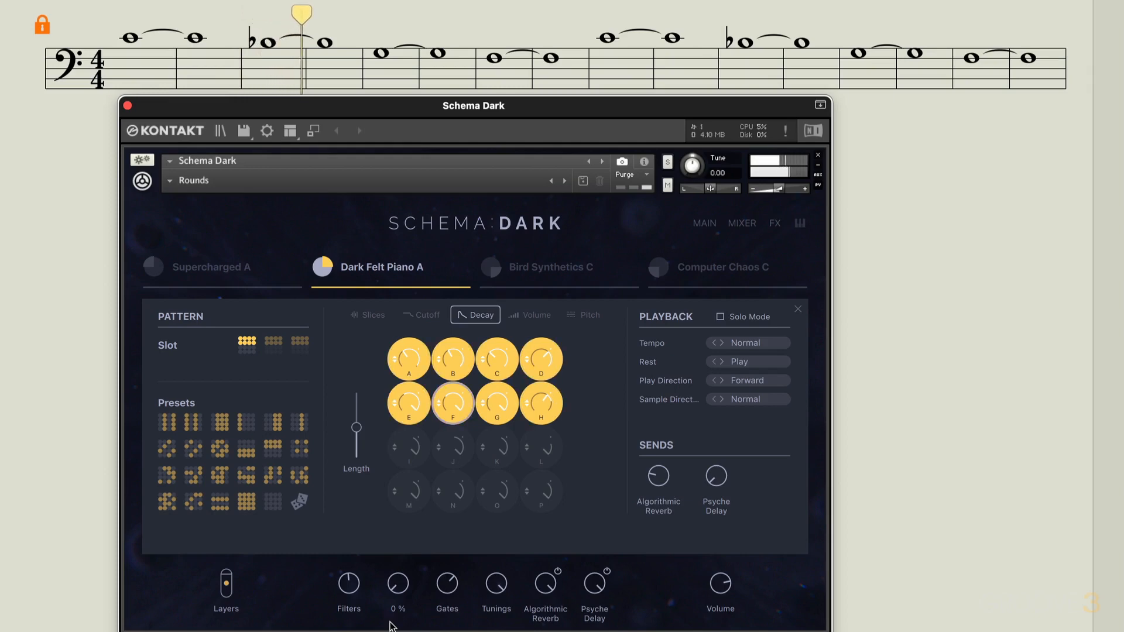
left_click_drag(390, 625, 415, 515)
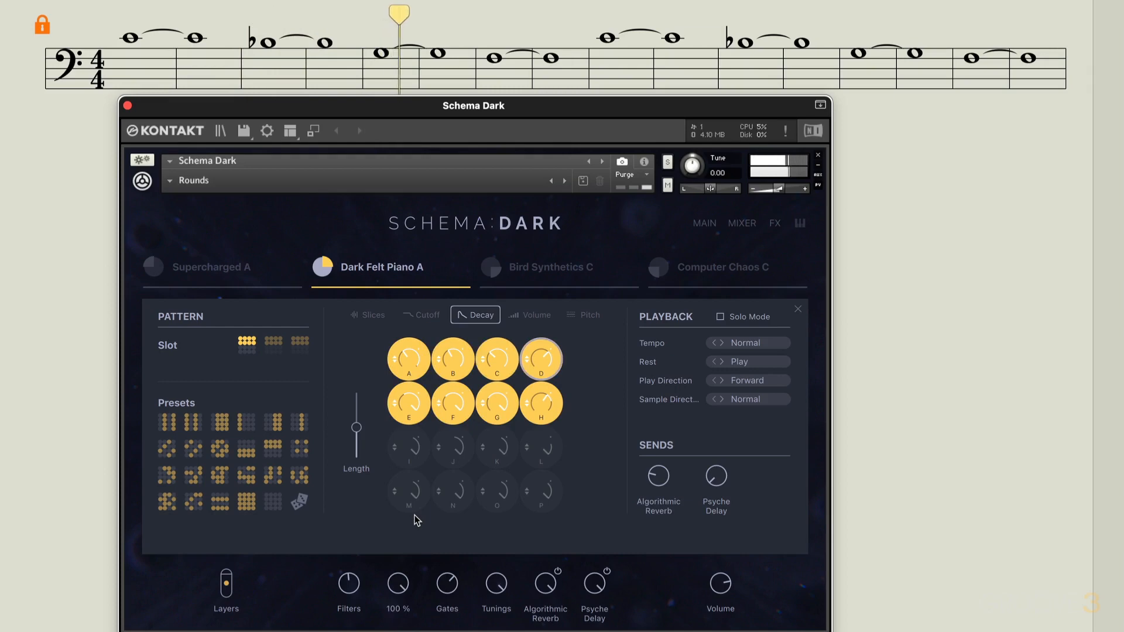
left_click_drag(415, 516, 367, 631)
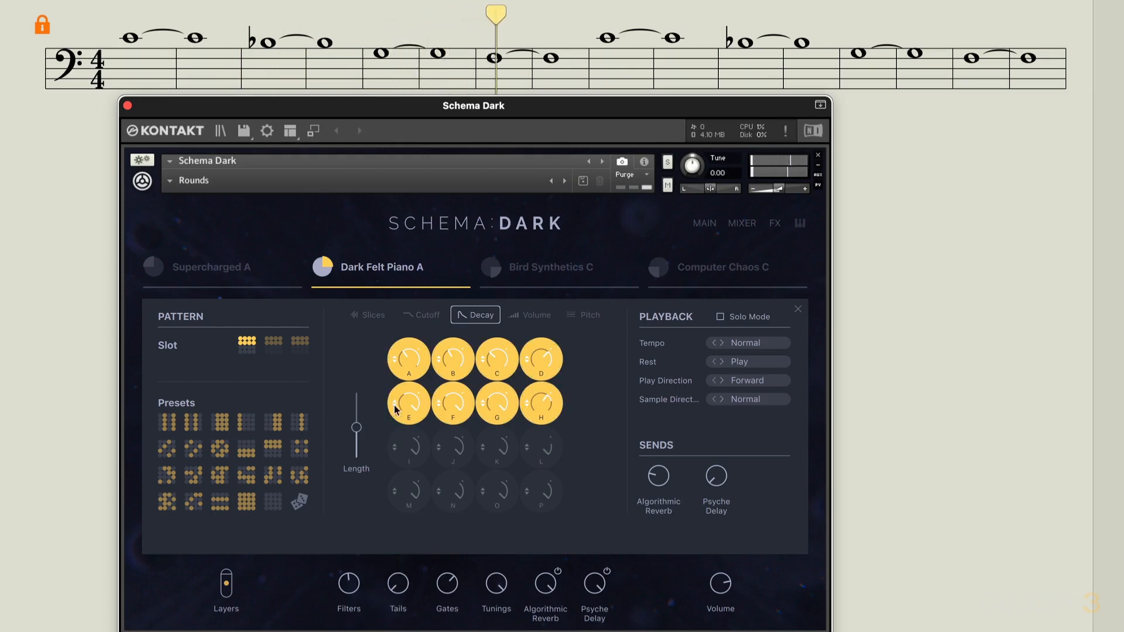
Switch off slices F and C in the eight-step pattern, then return to the decay view
left_click(373, 315)
left_click(460, 406)
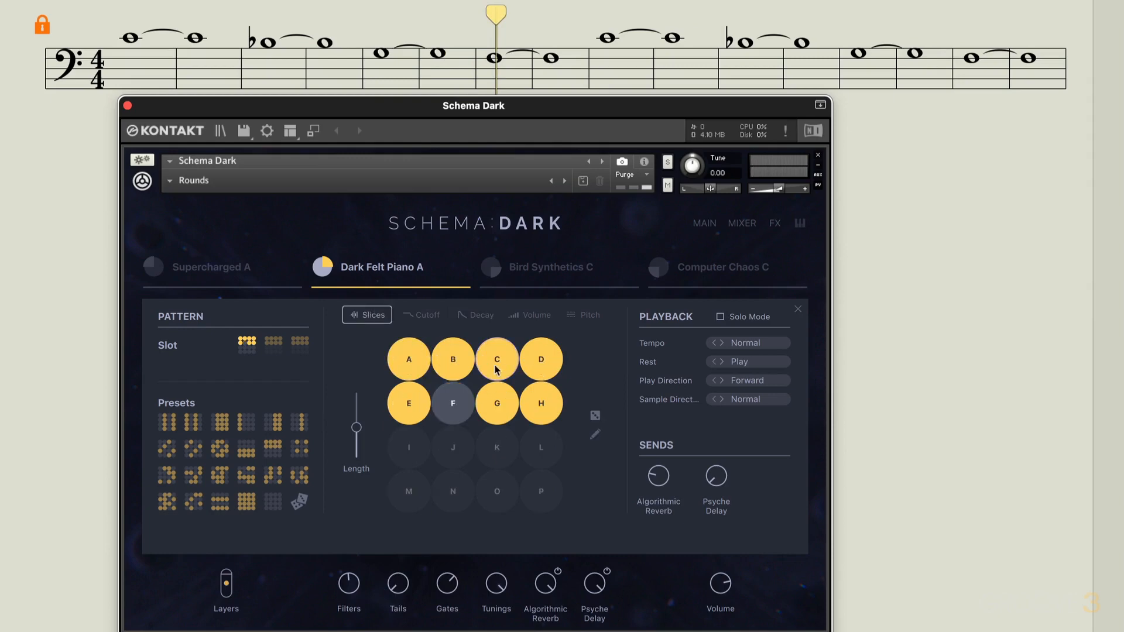
left_click(497, 364)
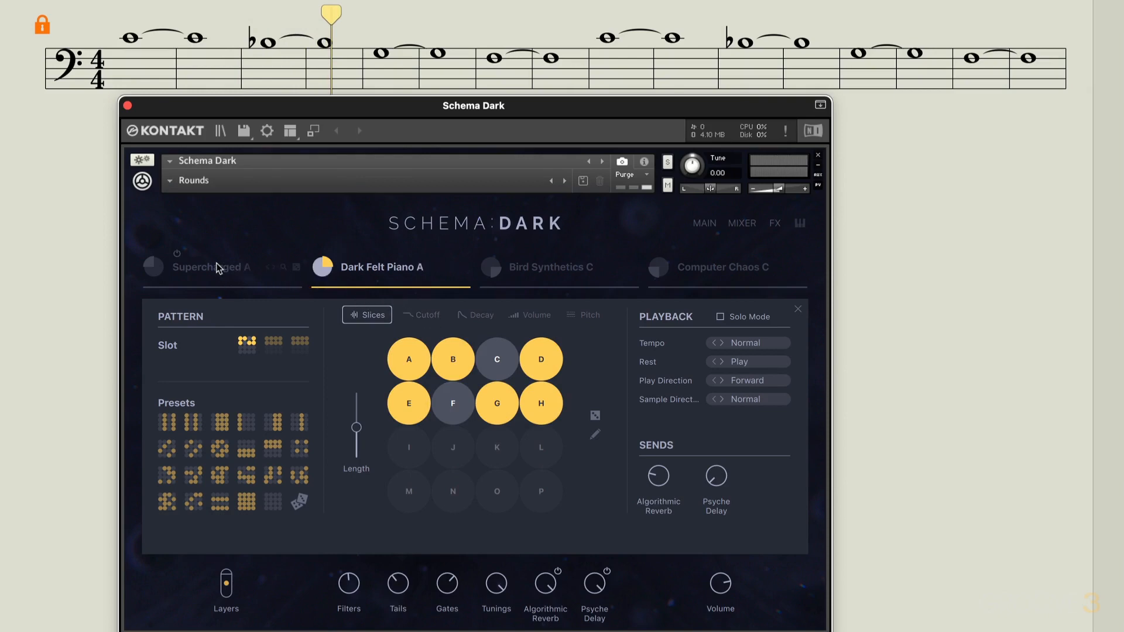
left_click(477, 316)
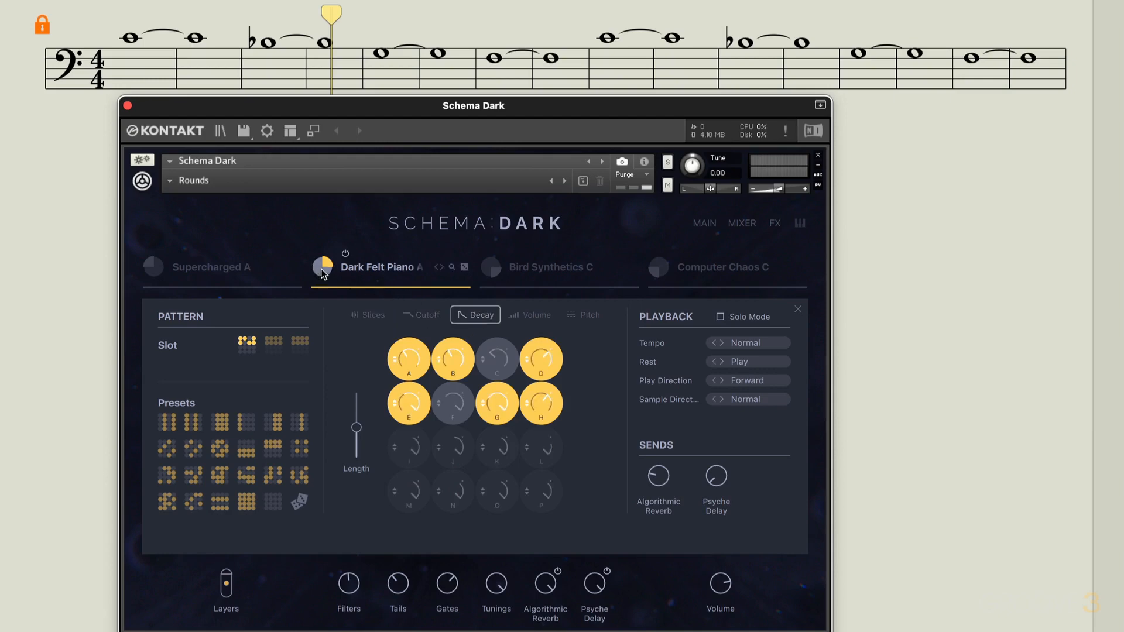
Save the Dark Felt Piano A layer's settings to the Data folder as "EK Decay Pattern A"
left_click(376, 271)
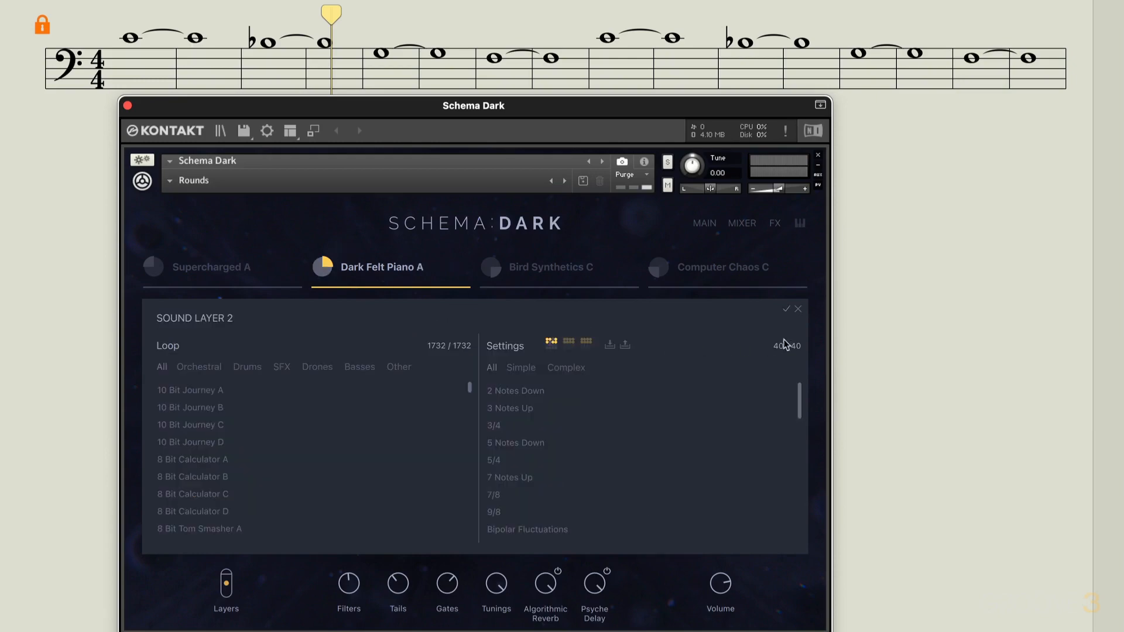
left_click(628, 347)
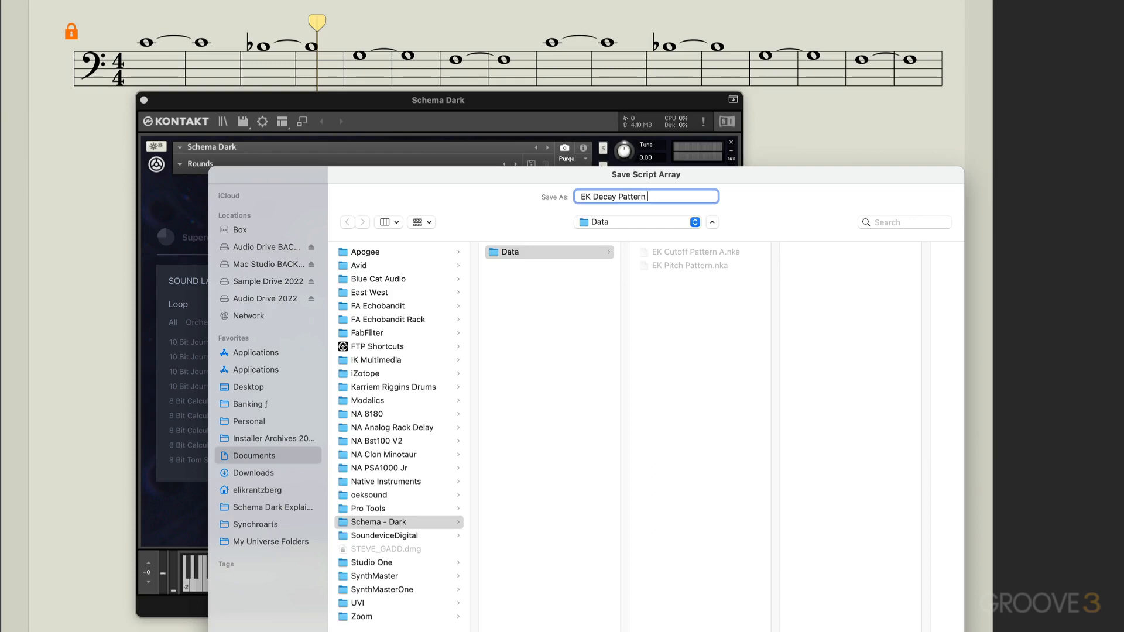
key("Return")
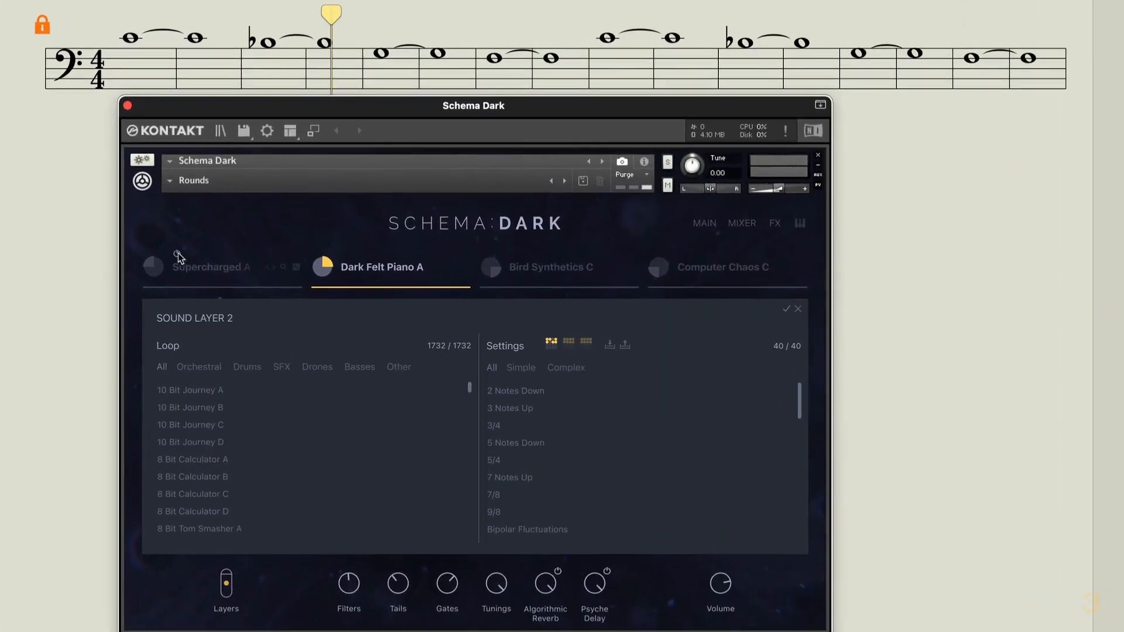
Turn on the Supercharged A layer, turn off Dark Felt Piano A, and open the sound browser for layer 1
left_click(186, 226)
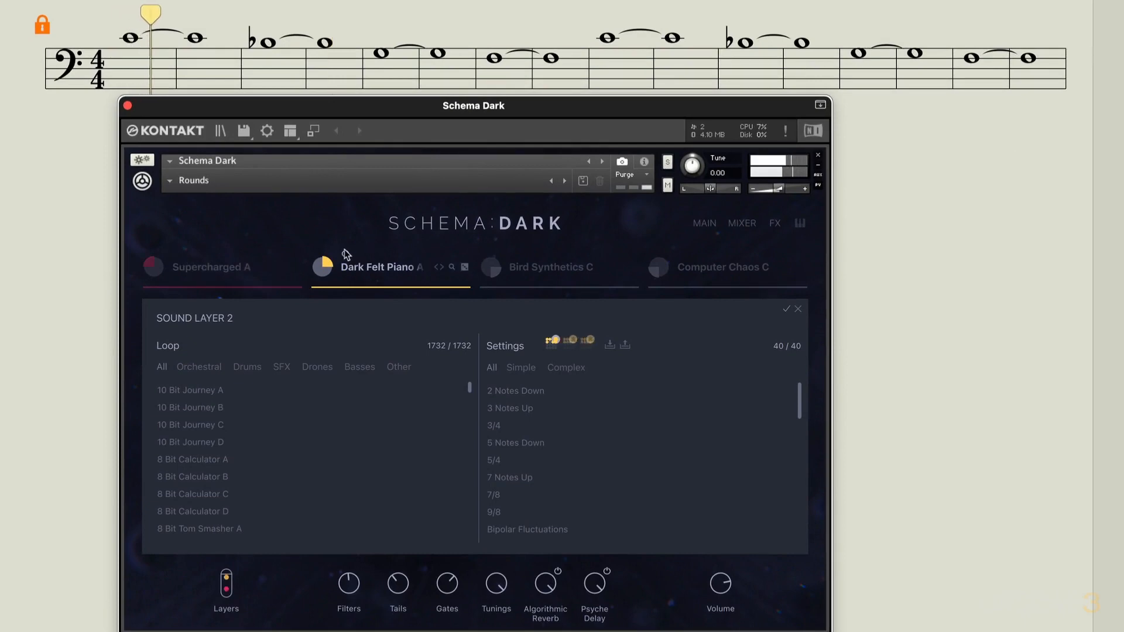
left_click(224, 262)
left_click(224, 262)
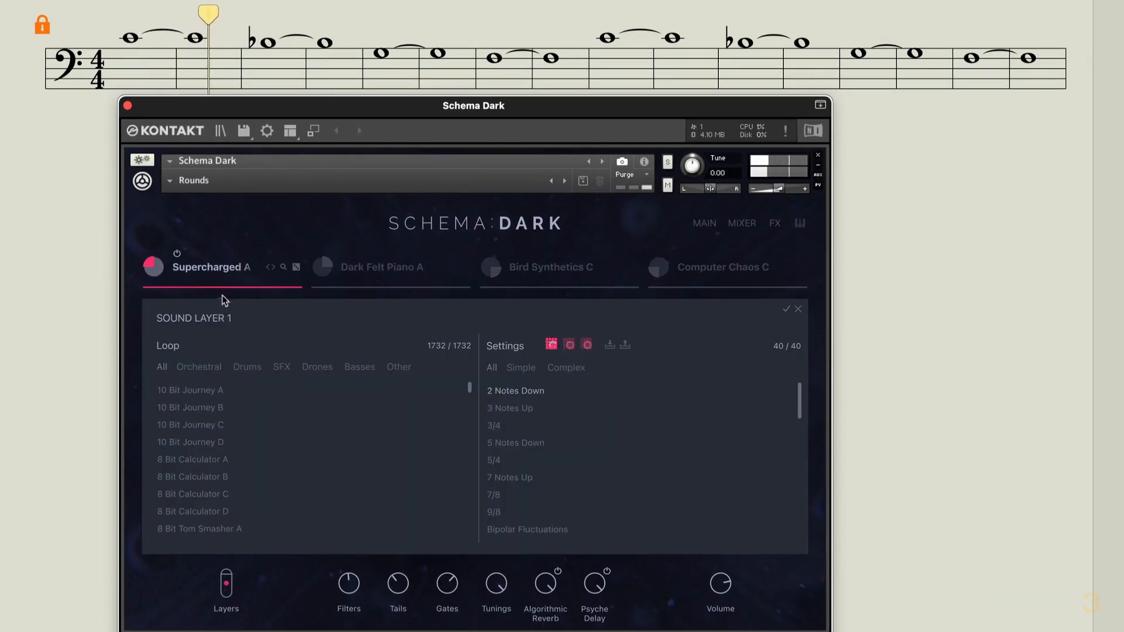
Filter the loops to the Other category, audition the Piano On Fire variants and load Piano On Fire B into sound layer 1
left_click(394, 367)
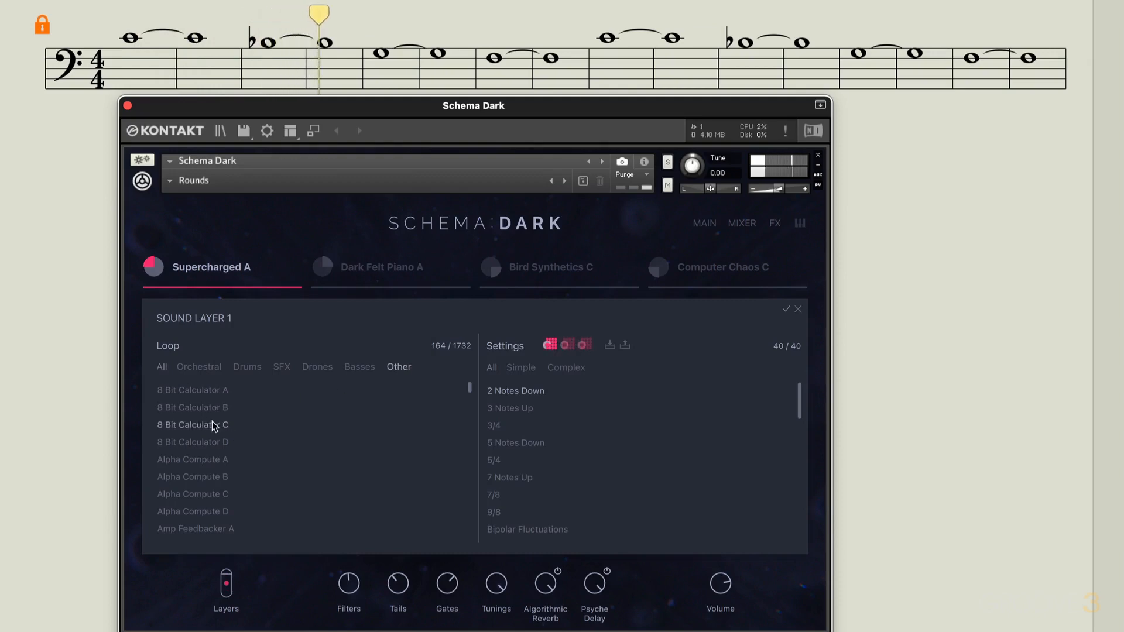
left_click_drag(473, 393, 443, 498)
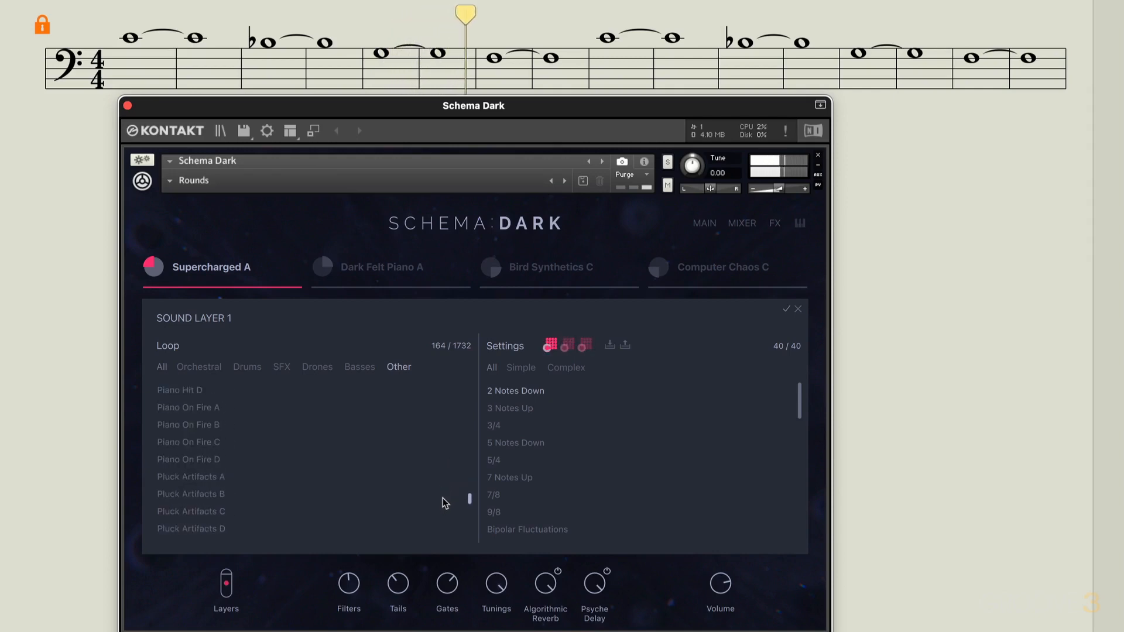
left_click(214, 410)
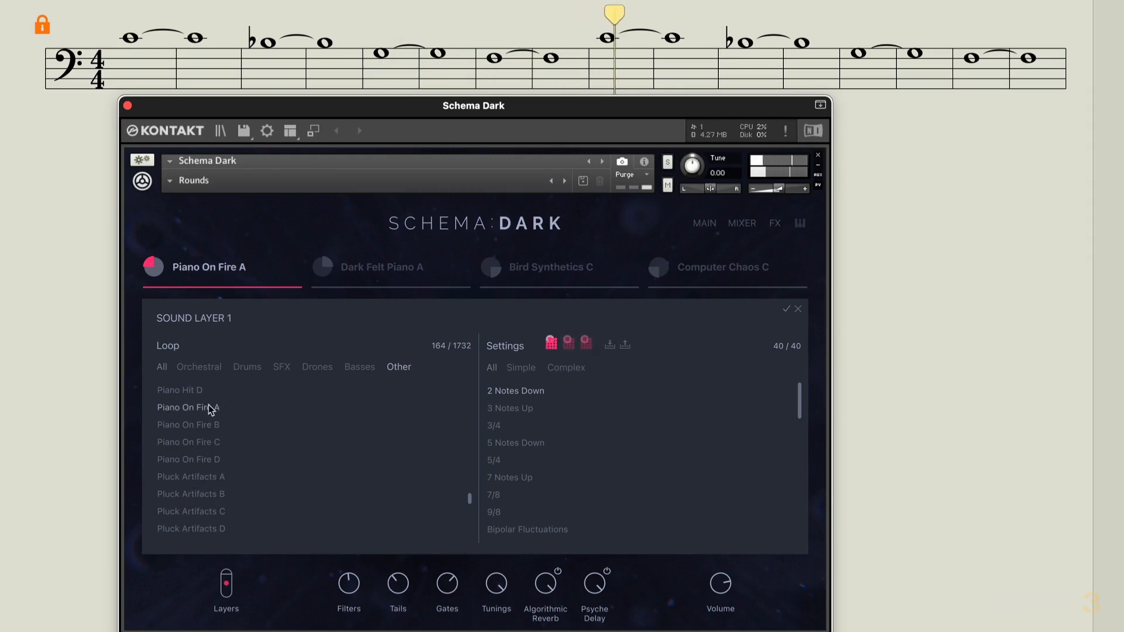
left_click(212, 423)
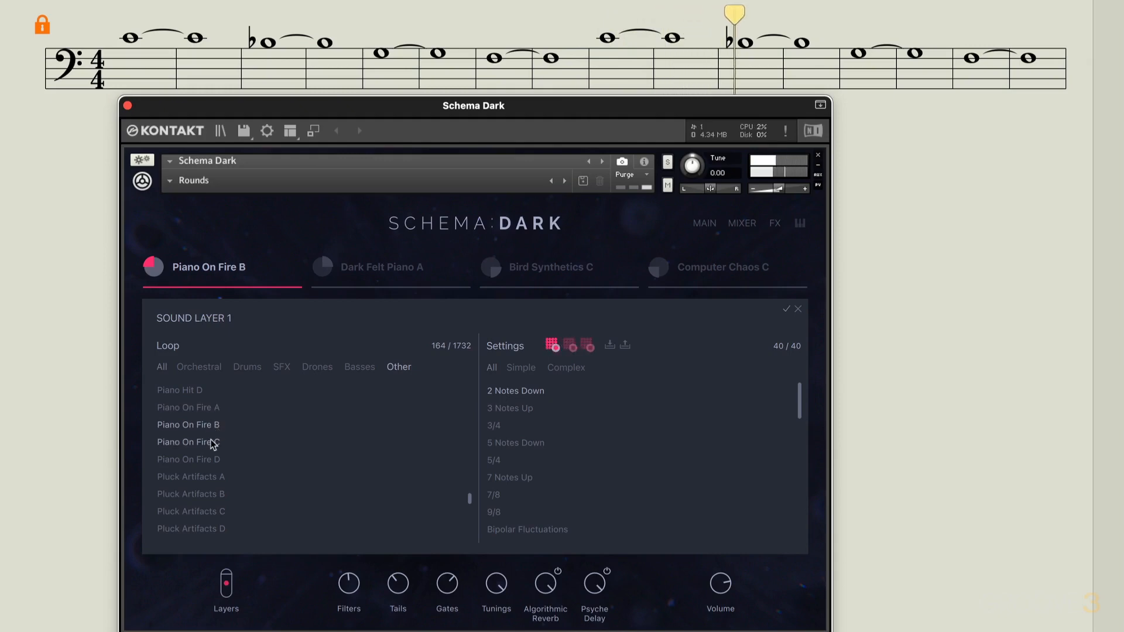
left_click(206, 440)
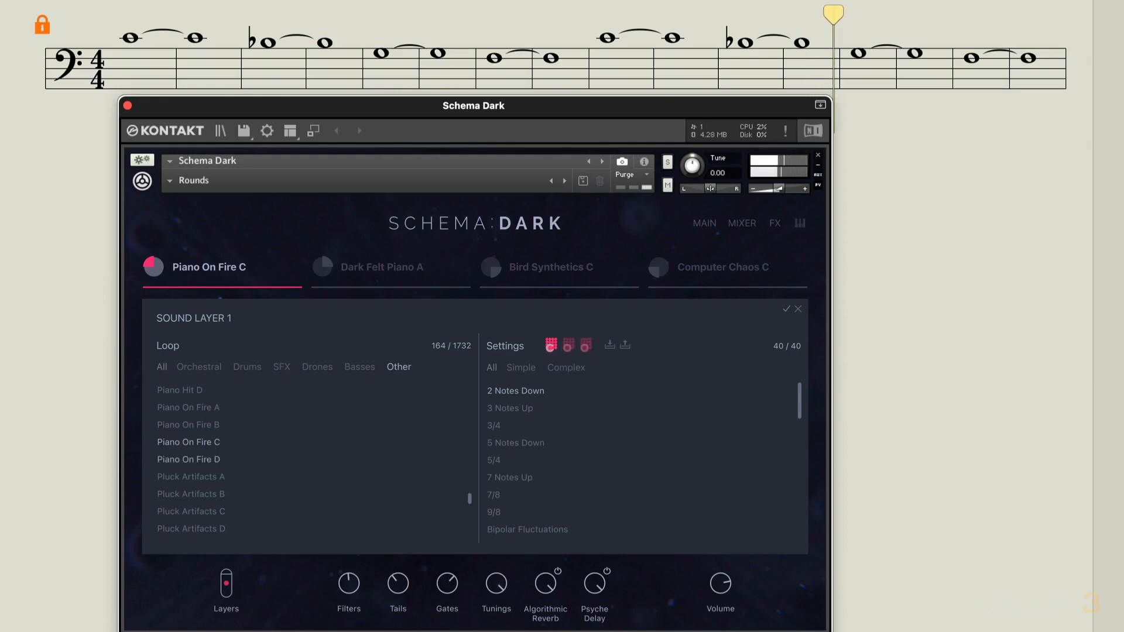
left_click(210, 457)
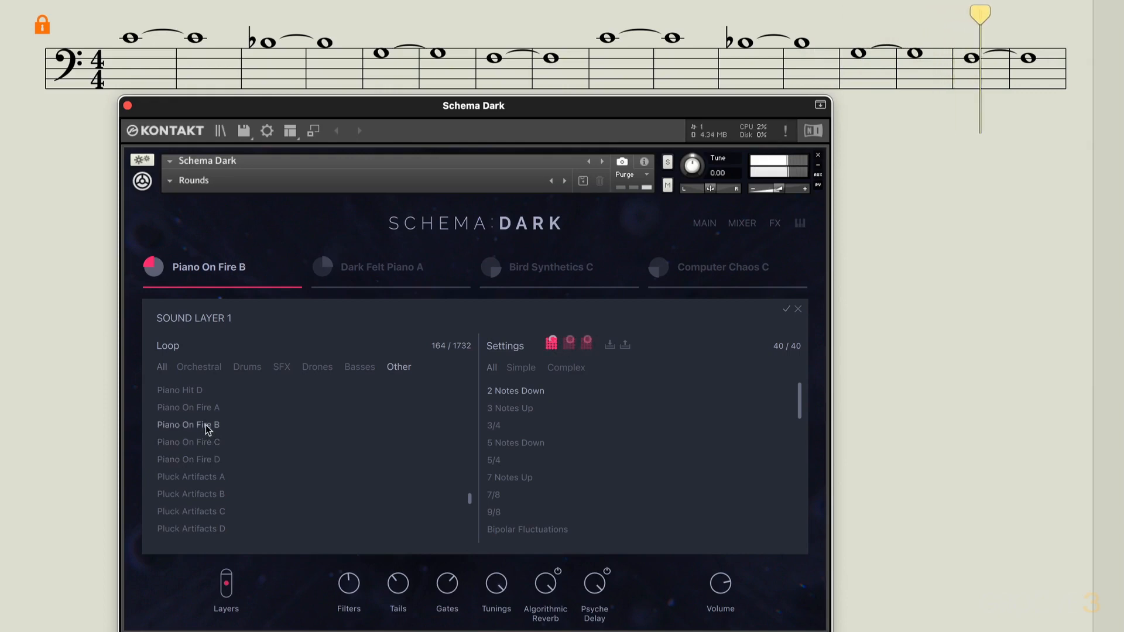
left_click(206, 426)
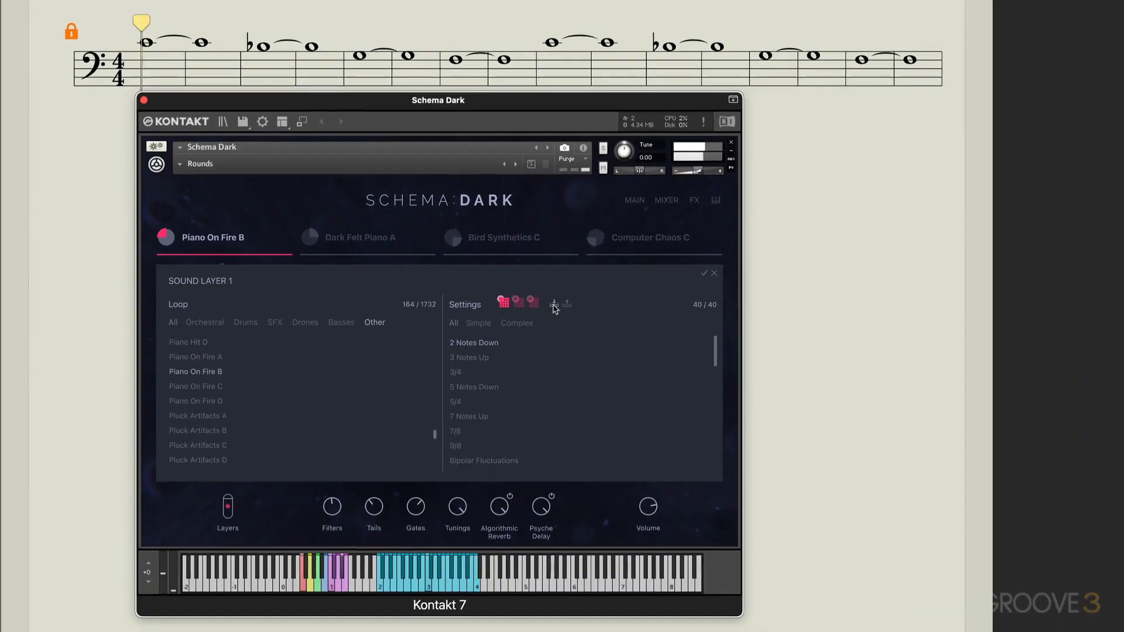
Load the saved settings file "EK Decay Pattern A.nka" onto sound layer 1 and open that layer's pattern editor
left_click(610, 346)
left_click_drag(585, 0, 376, 183)
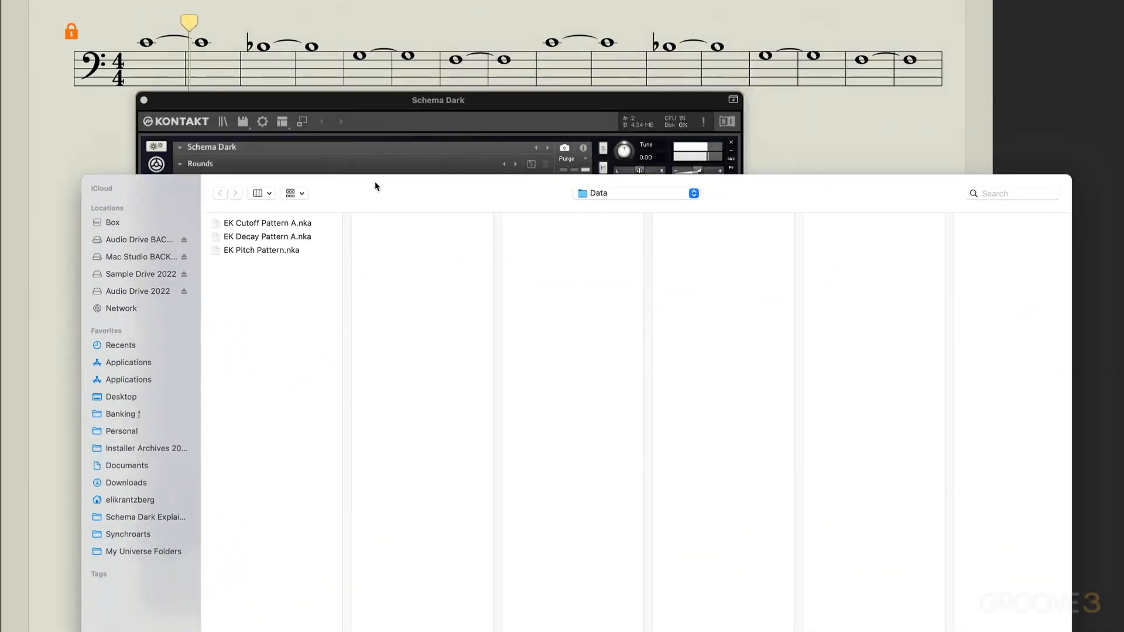
double_click(281, 237)
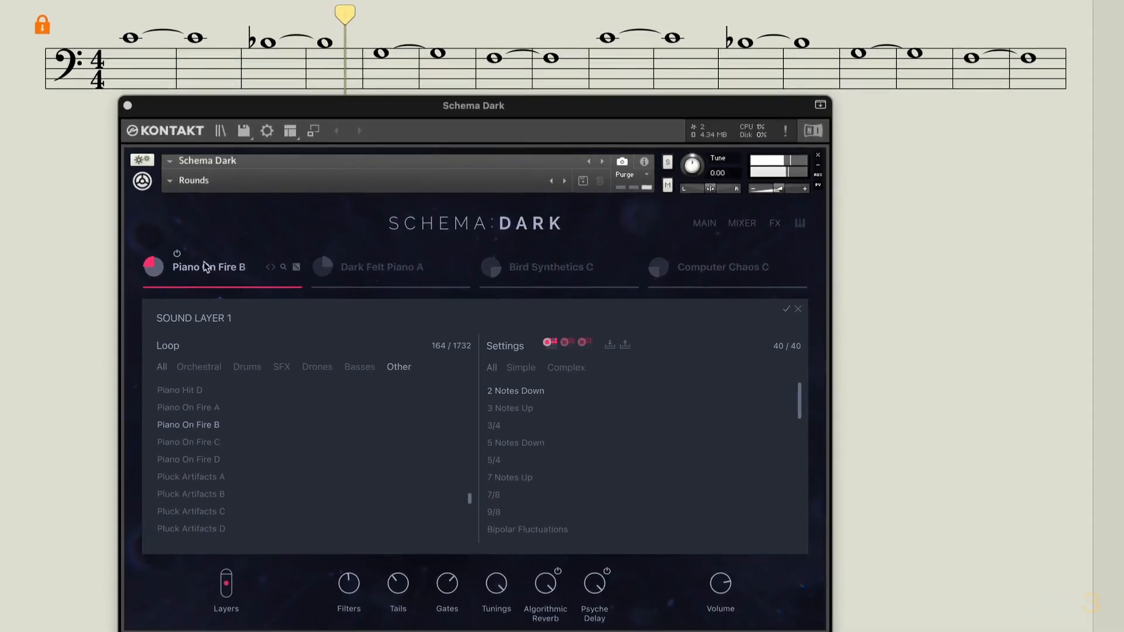
left_click(157, 265)
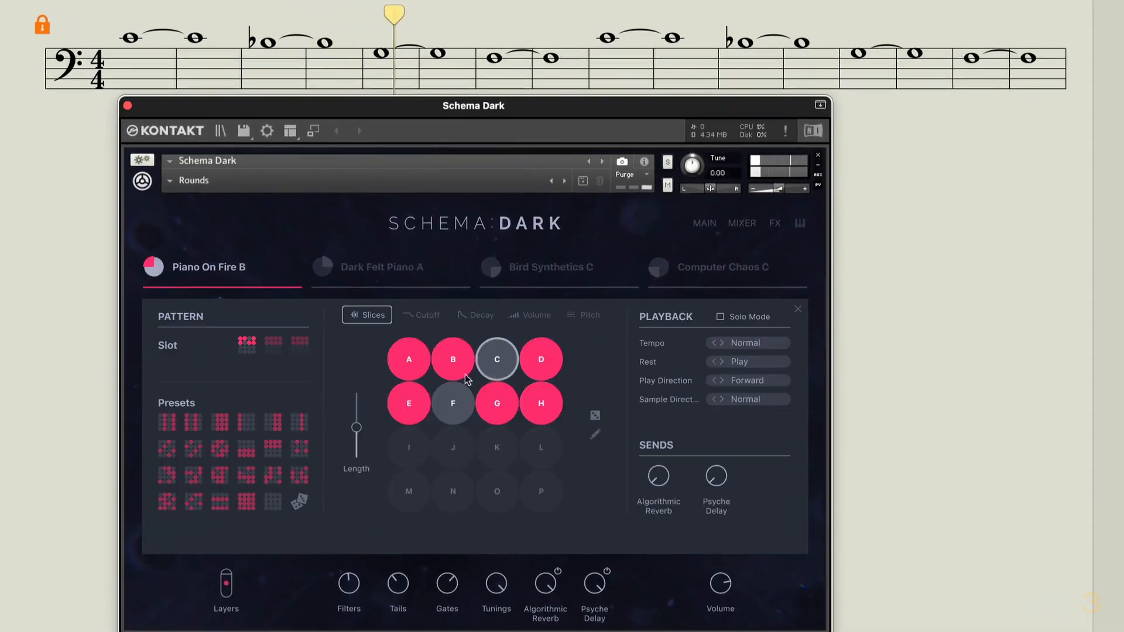
Turn the Dark Felt Piano A layer back on and vary the Tails amount during playback
left_click(346, 254)
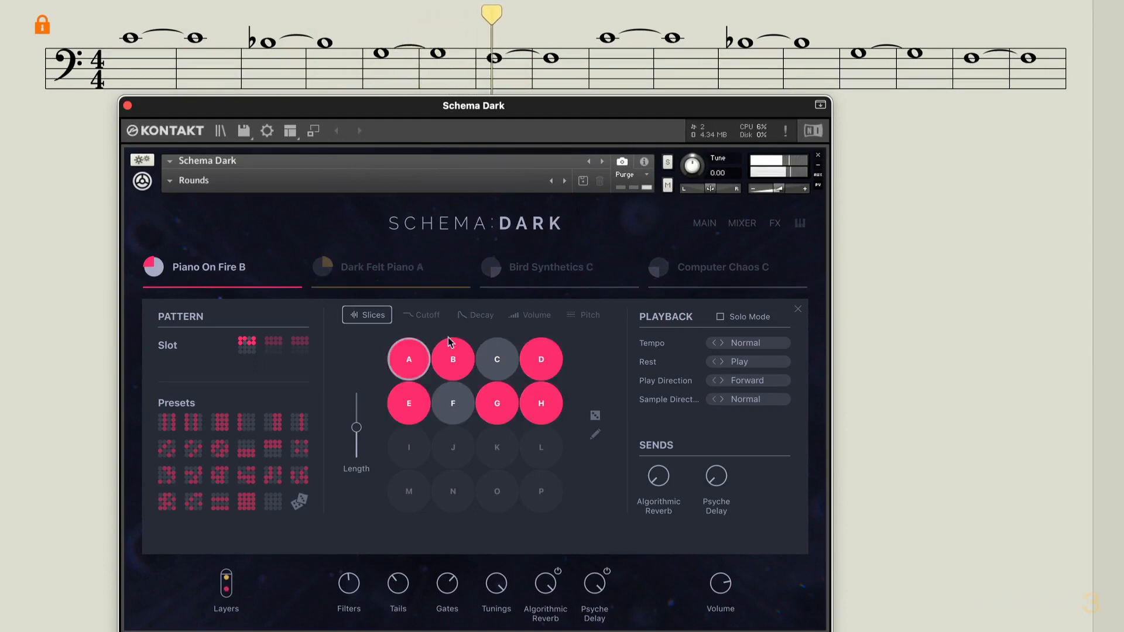
left_click_drag(397, 585, 398, 620)
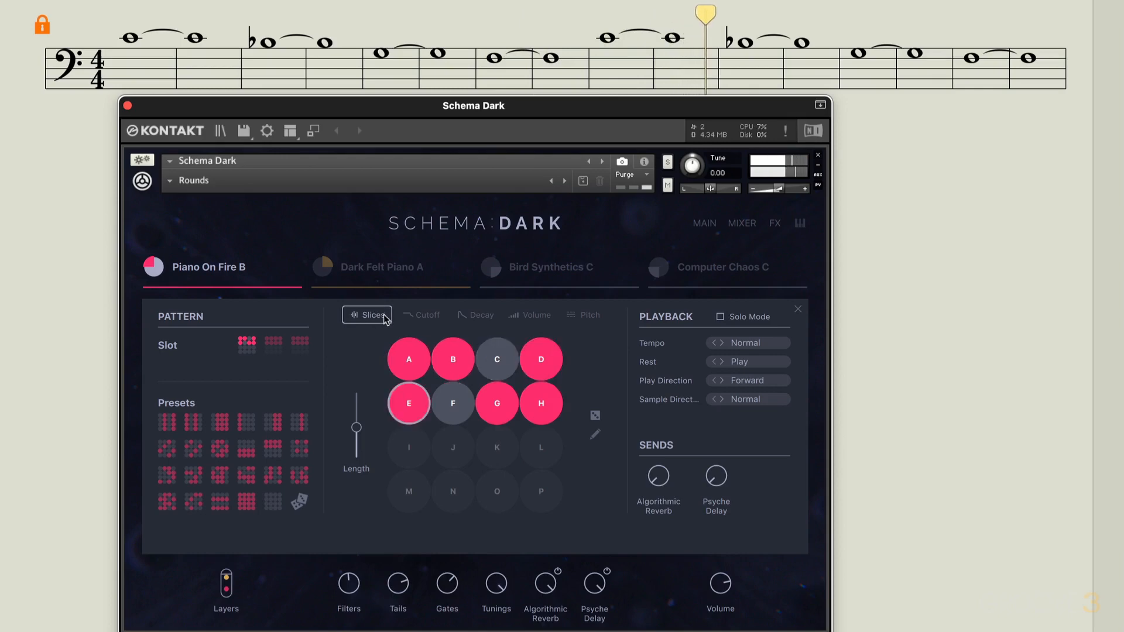
Randomize the slice assignments in the Piano On Fire B pattern
left_click(594, 416)
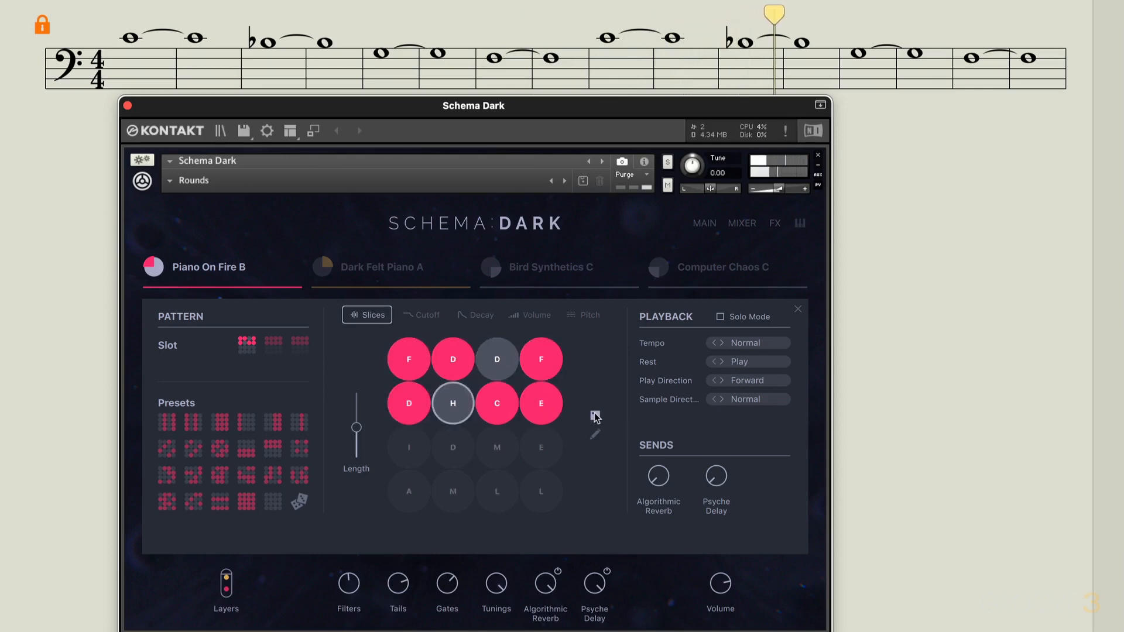
Enable step 3 and disable step 7 of the Piano On Fire B pattern, and randomize its slice assignments again
left_click(497, 360)
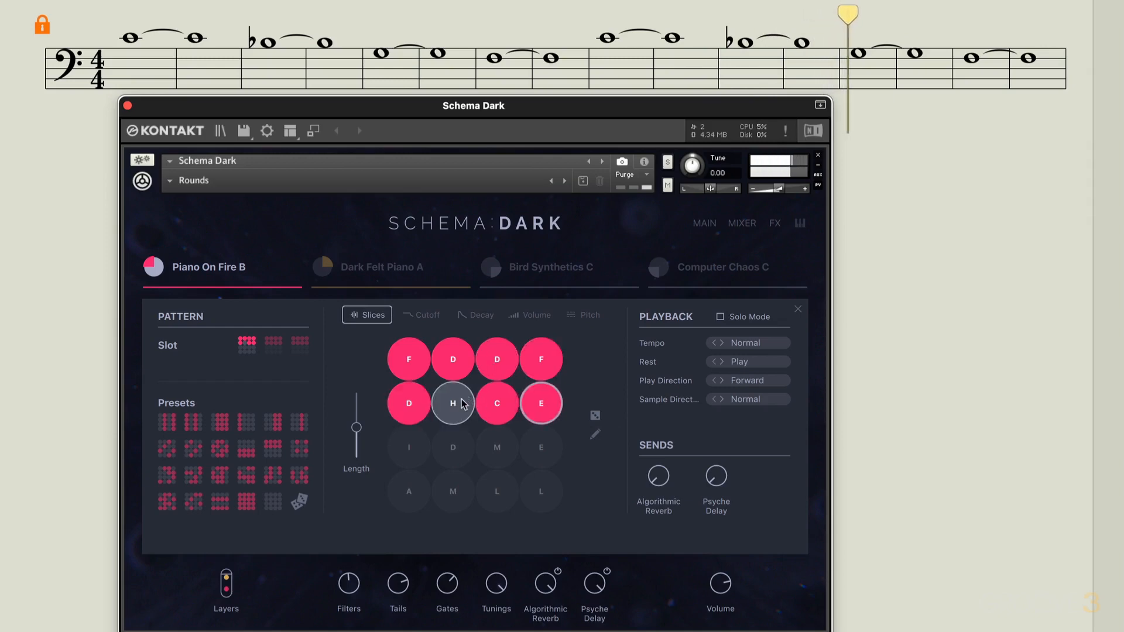
left_click(499, 405)
left_click(595, 417)
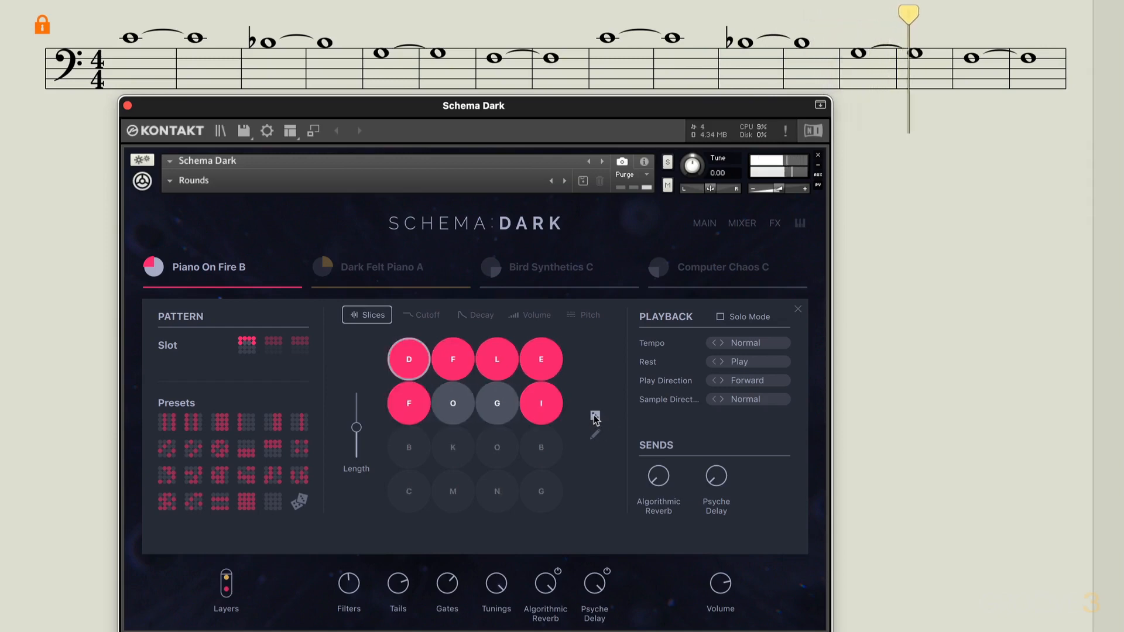
Reduce the Tails amount to around its midpoint and lower the overall volume to about -5.9 dB
left_click_drag(403, 583, 397, 612)
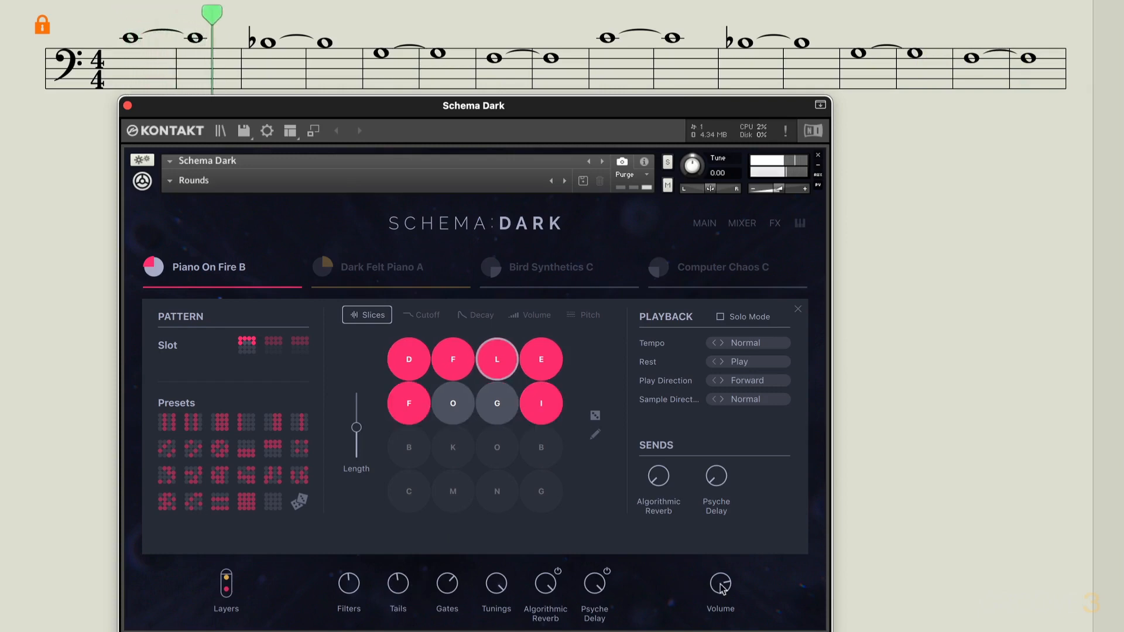
left_click_drag(720, 586, 720, 585)
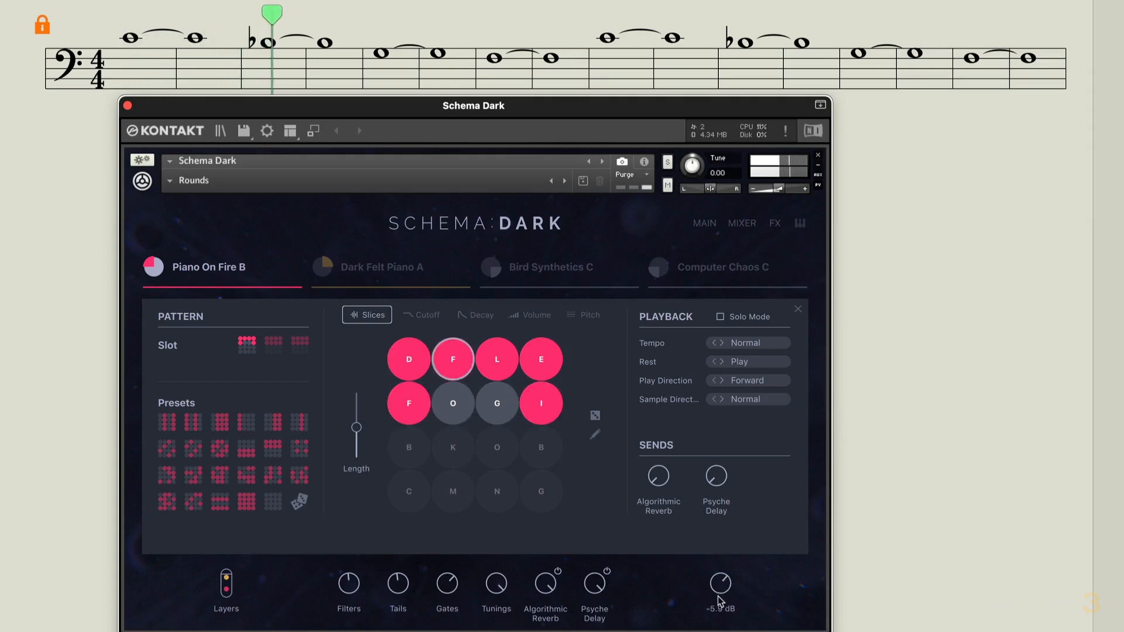
Raise the Algorithmic Reverb sends of the Piano On Fire B and Dark Felt Piano A layers, and open the mixer
left_click_drag(651, 485, 652, 462)
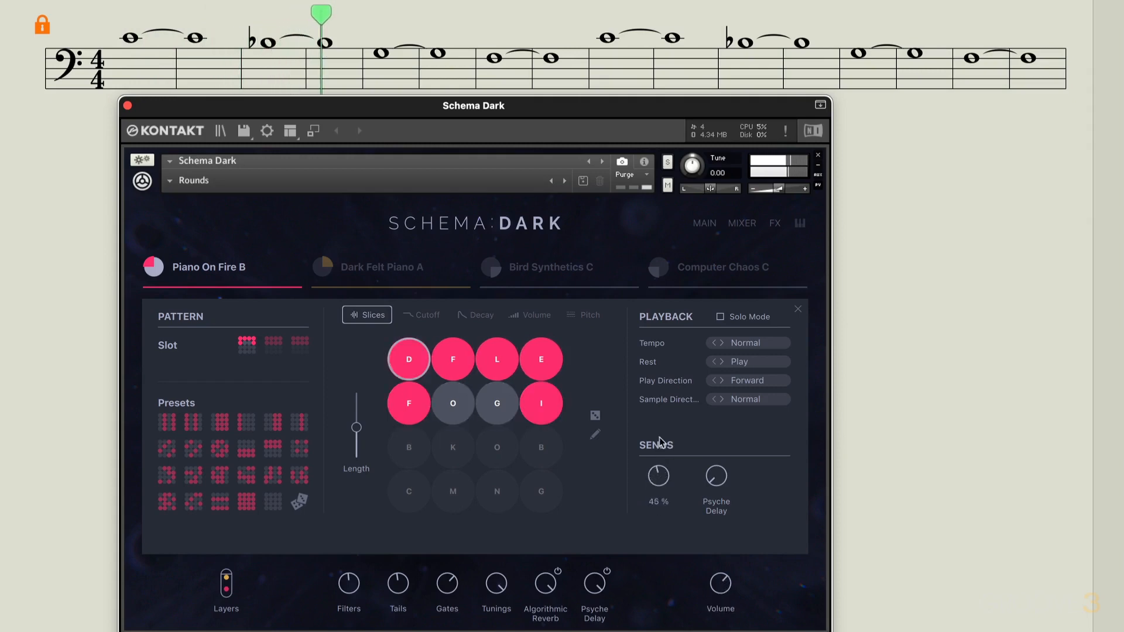
left_click(323, 266)
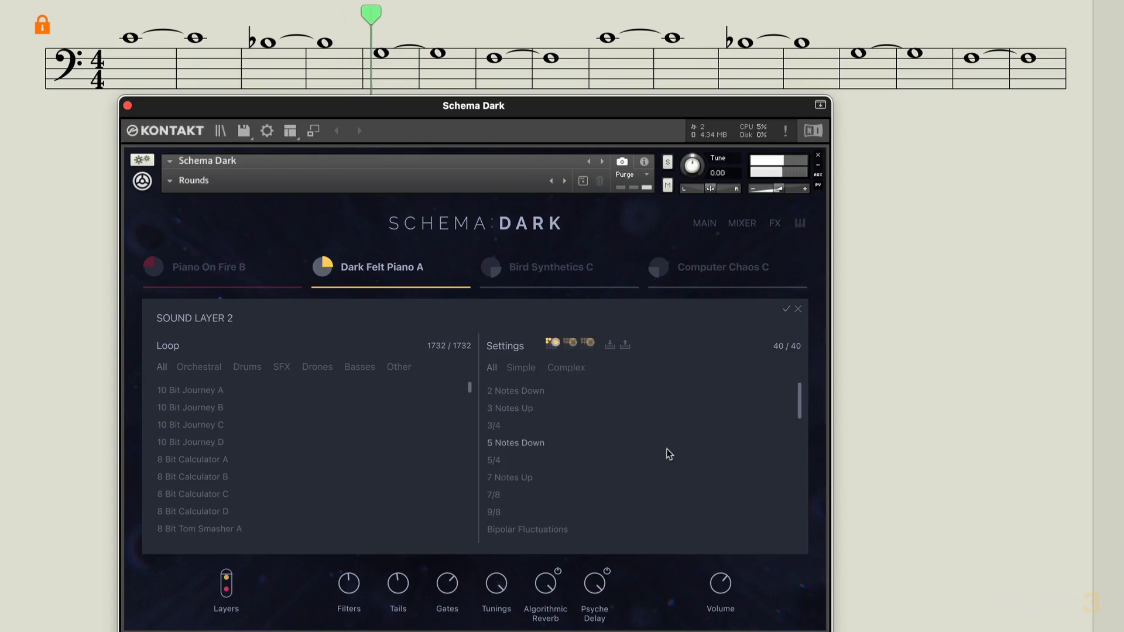
left_click(322, 267)
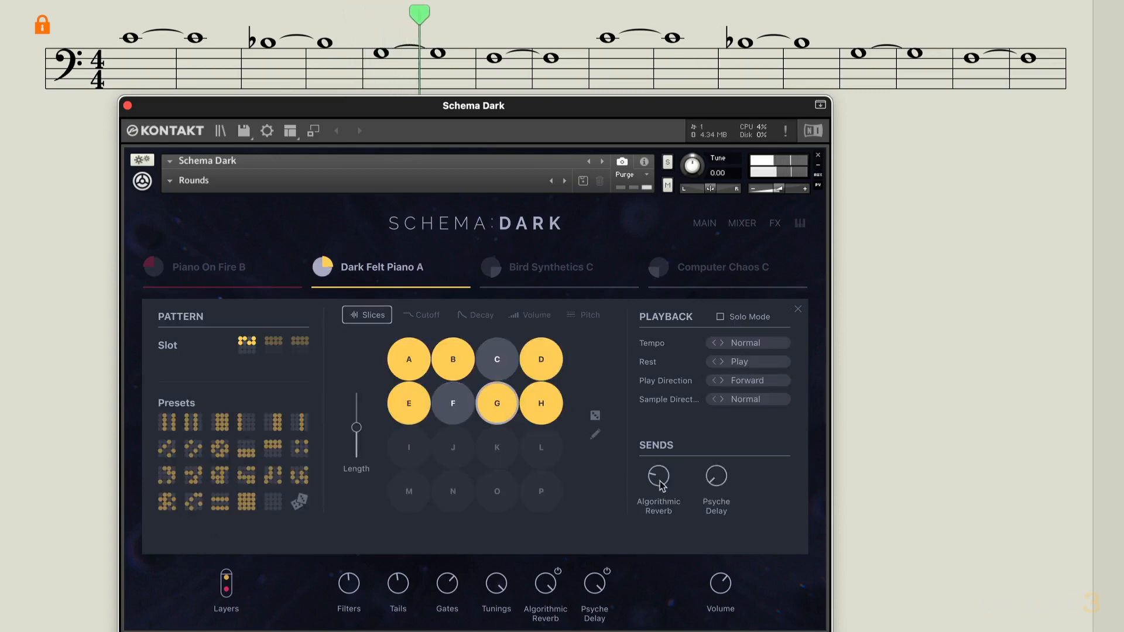
left_click(156, 269)
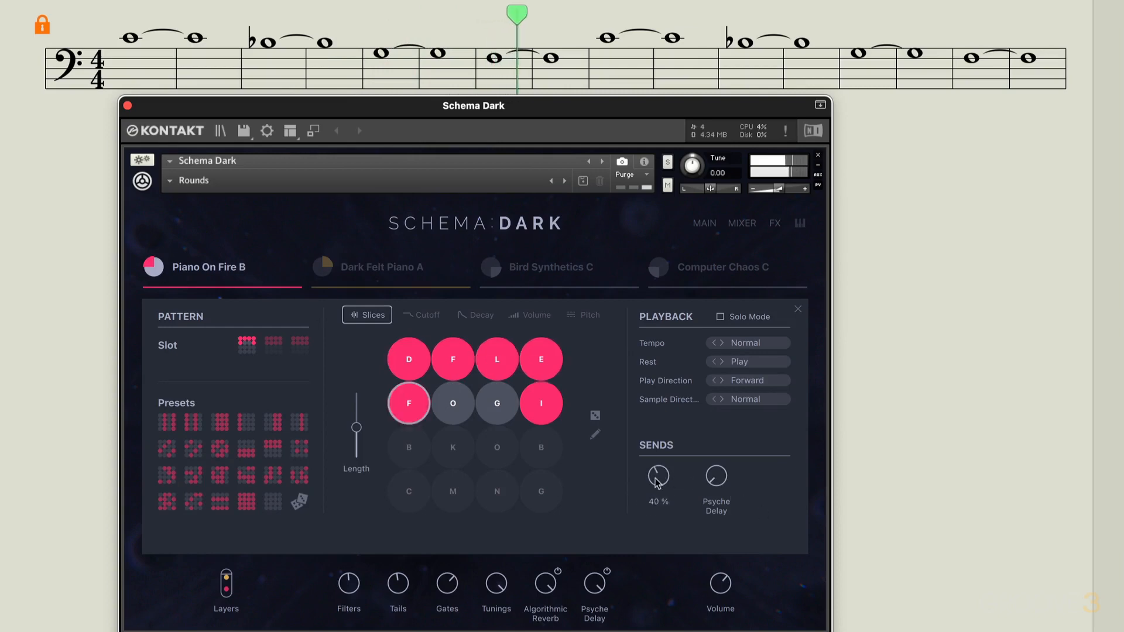
left_click(357, 268)
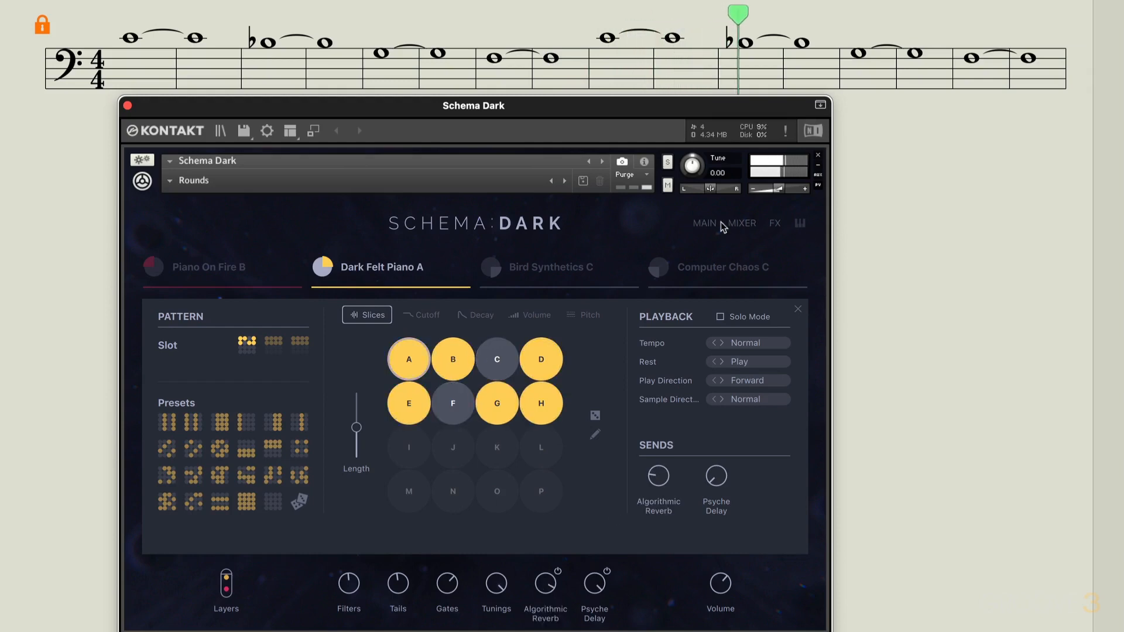
left_click(741, 225)
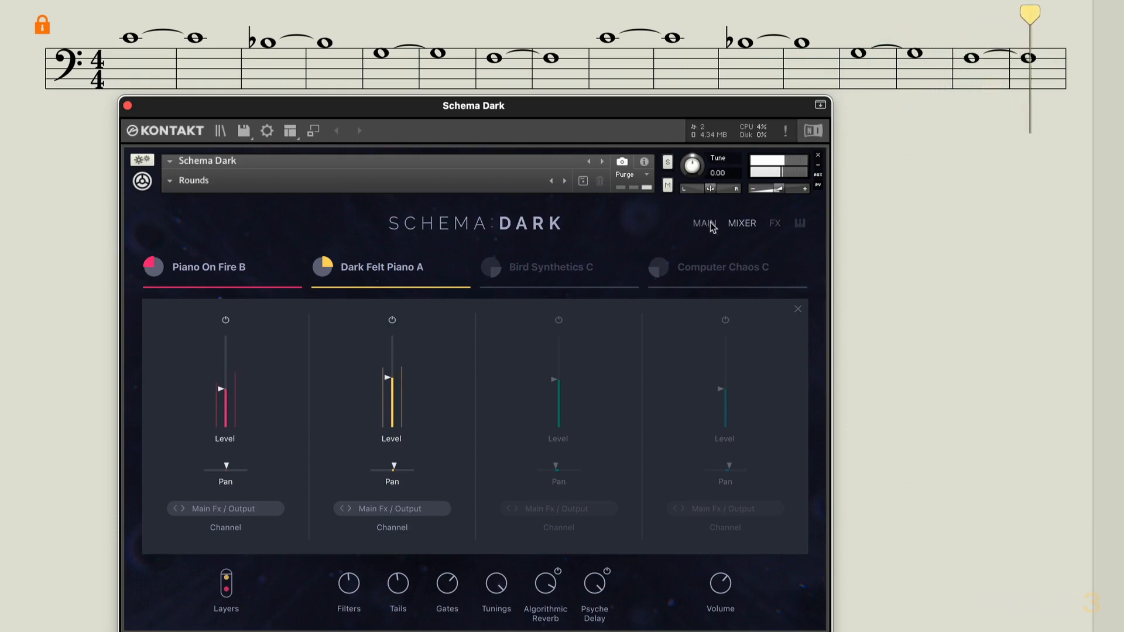
Show the decay values of the Dark Felt Piano A pattern and sweep Tails down to 0 % and up to 94 %
left_click(329, 268)
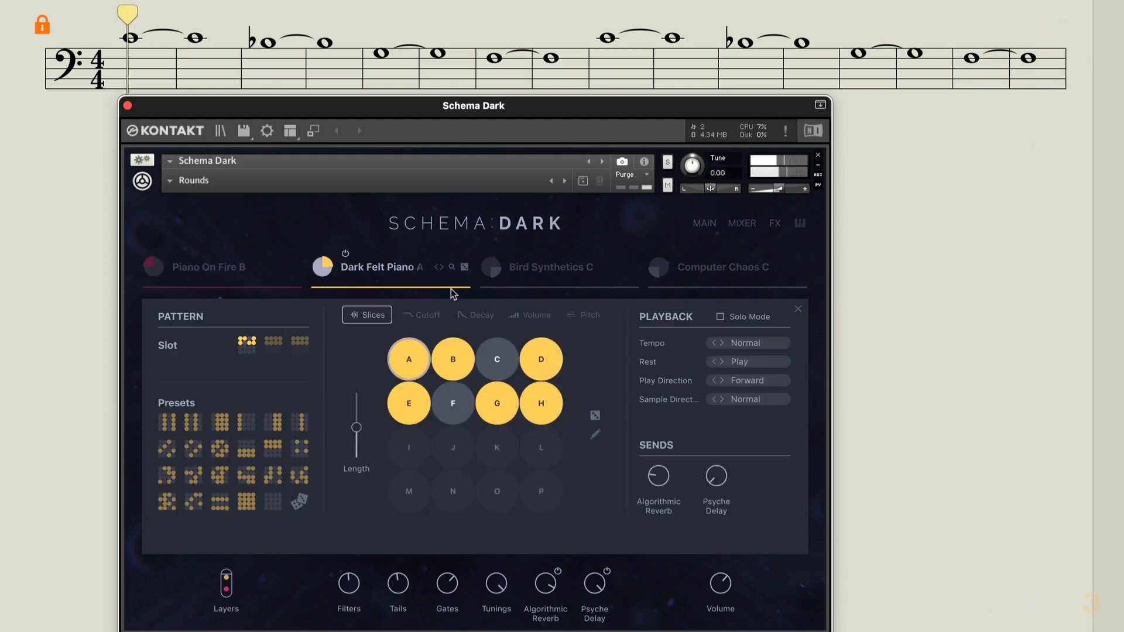
left_click(476, 316)
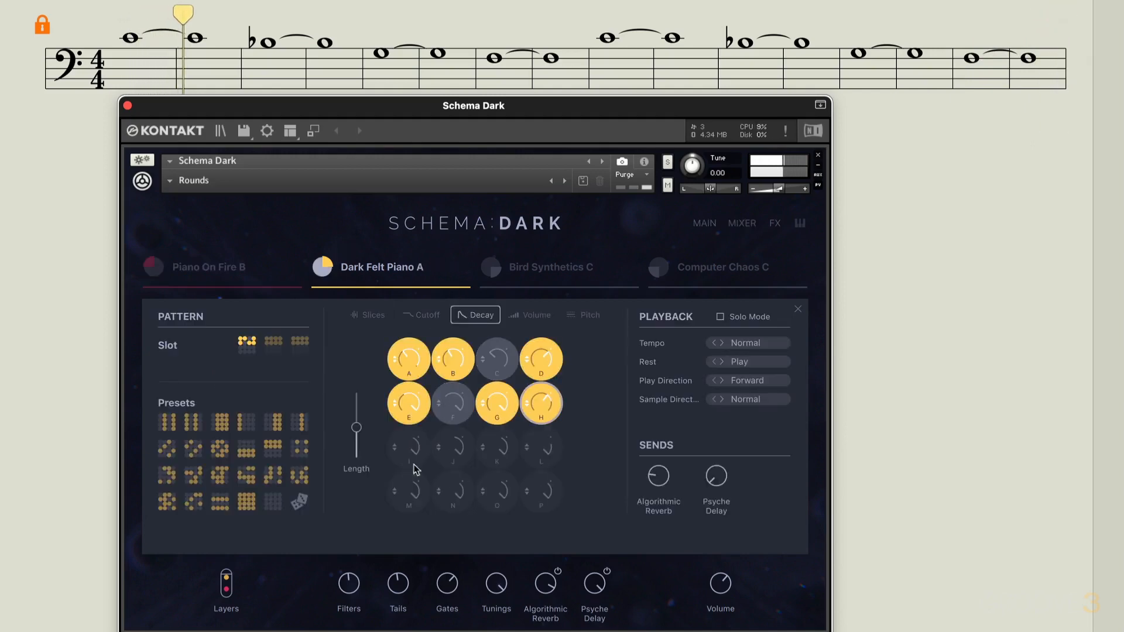
left_click_drag(397, 586, 397, 630)
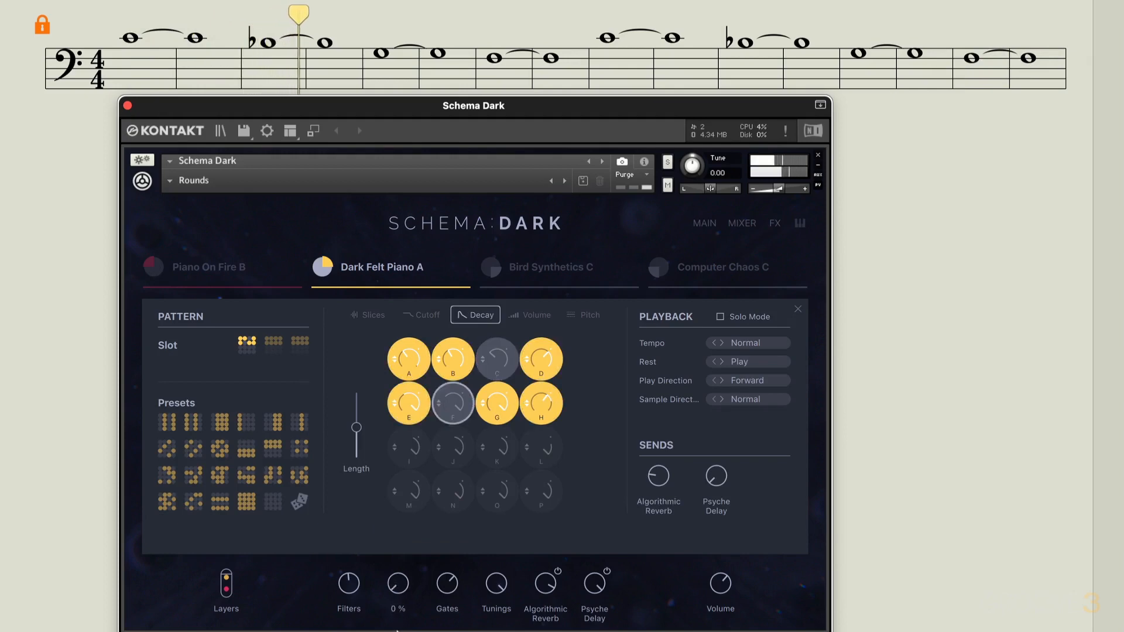
left_click_drag(400, 628, 419, 533)
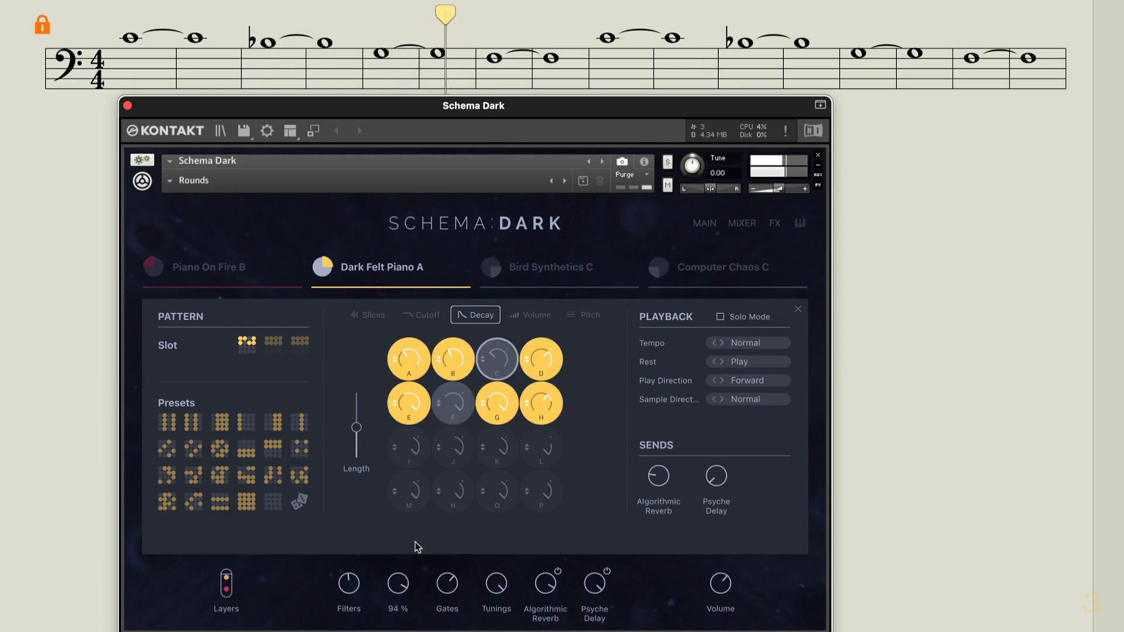